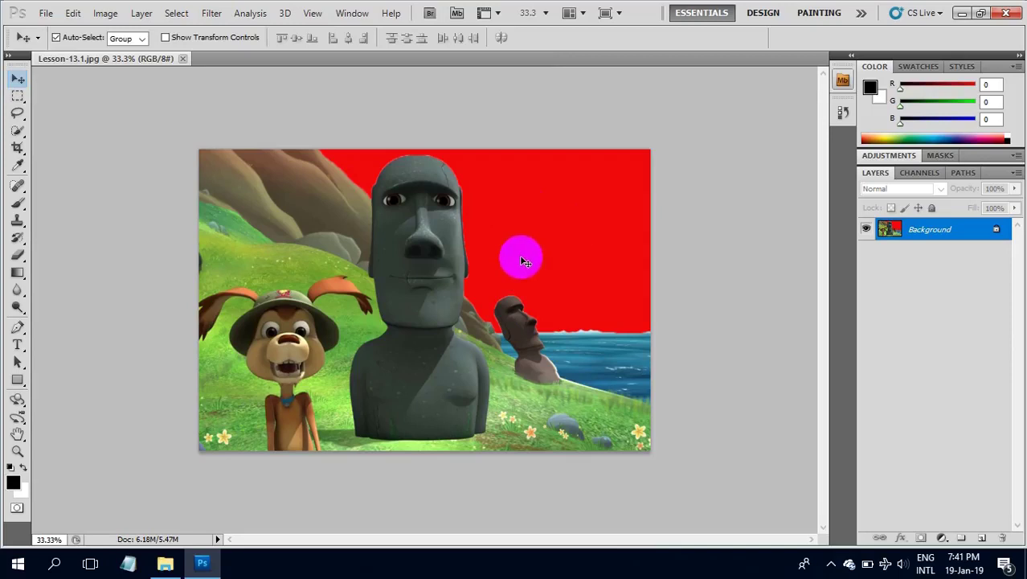
Step: Create a new 6 x 4 inch RGB document at 300 pixels/inch with a white background
mouse_move(499, 282)
left_mouse_down()
mouse_move(360, 321)
mouse_move(402, 297)
left_mouse_up()
left_click(46, 13)
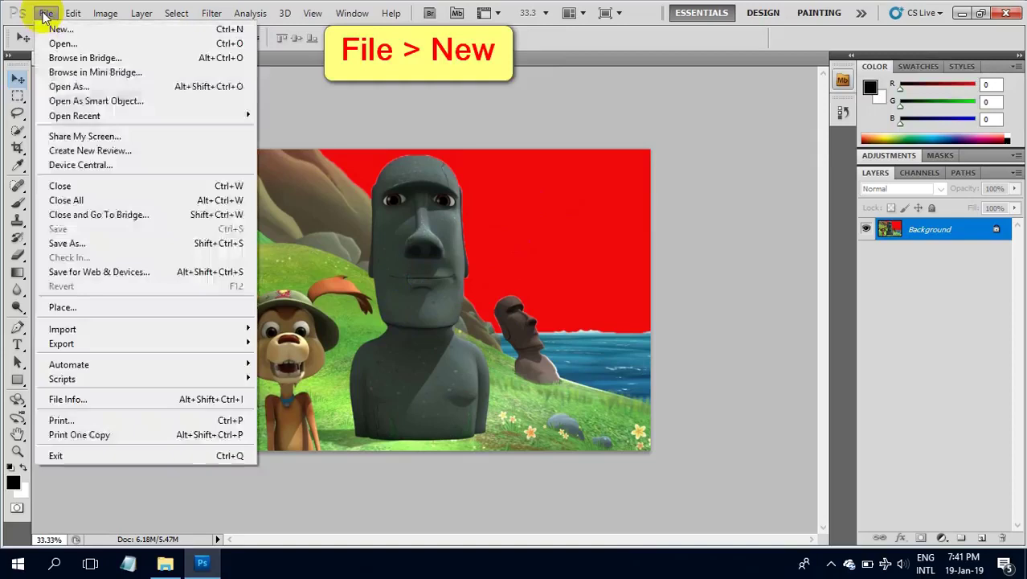
left_click(61, 29)
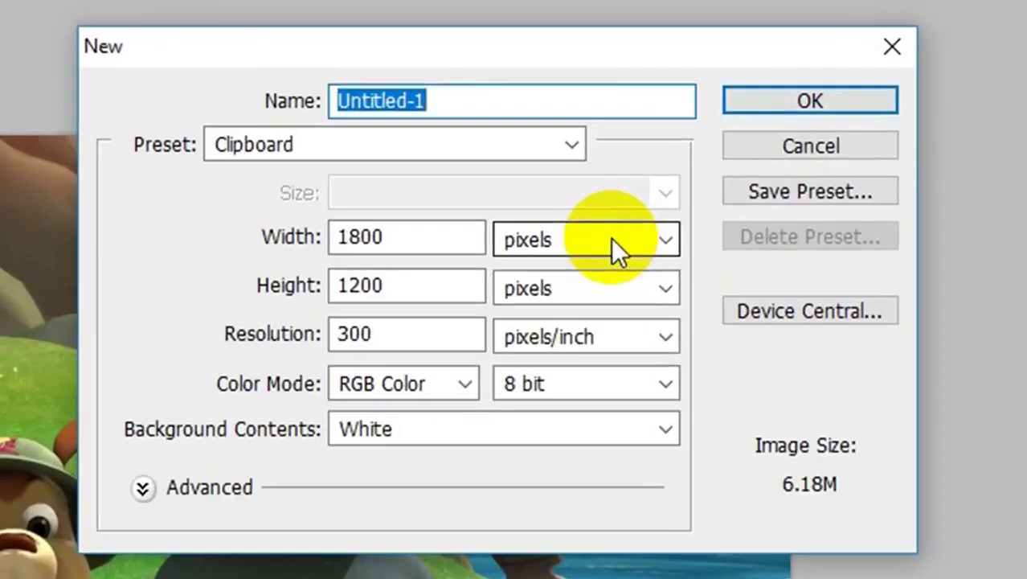
left_click(562, 202)
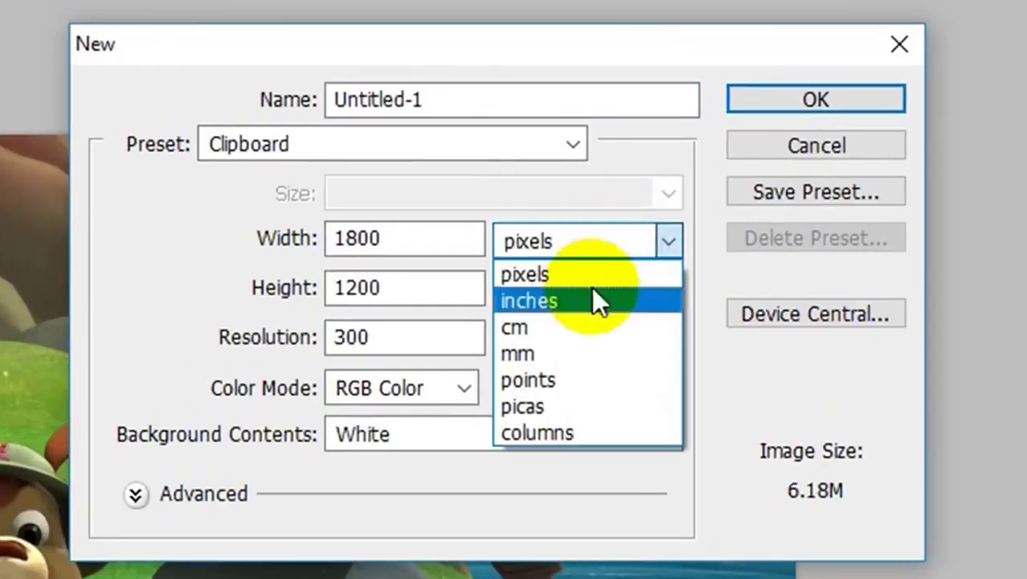
left_click(580, 299)
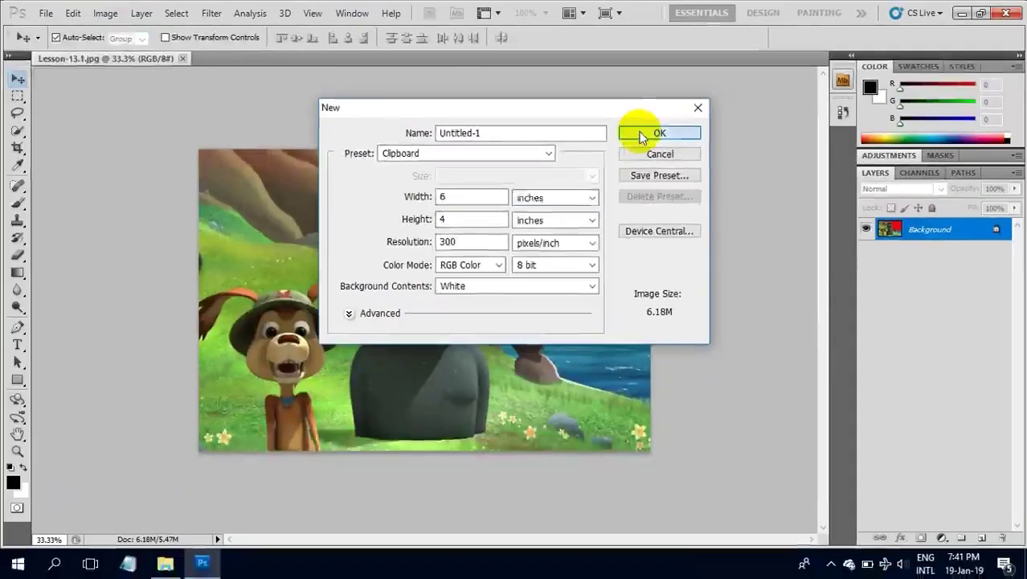
left_click(647, 130)
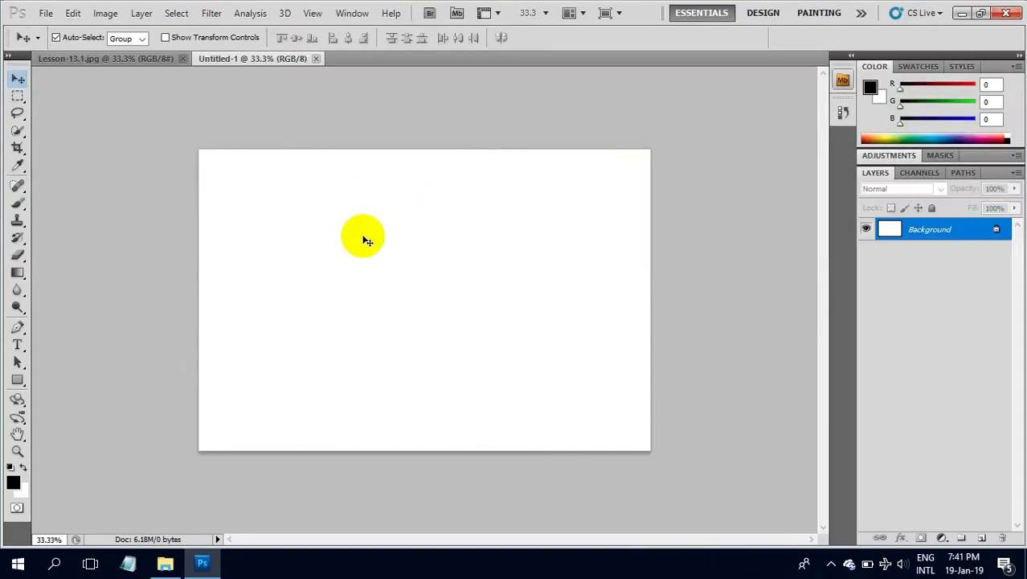
Step: Set the foreground colour to bright blue, #0e34db
left_click(13, 485)
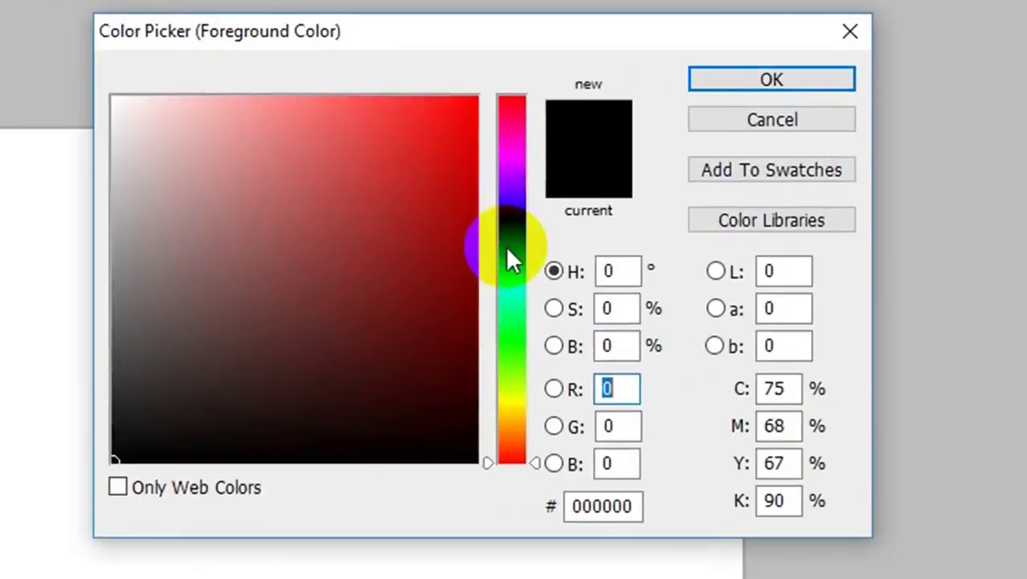
left_click(512, 230)
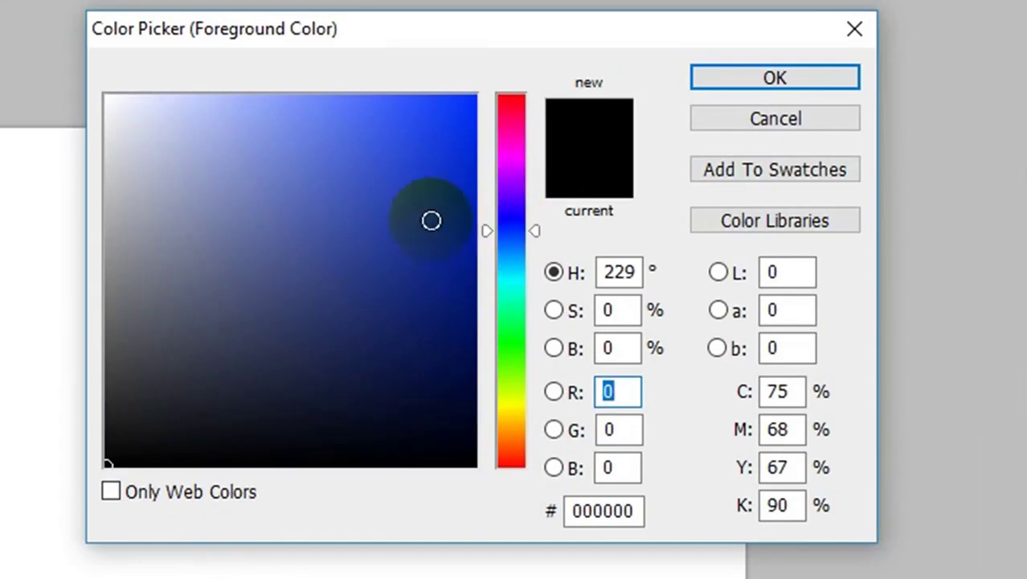
left_click(453, 147)
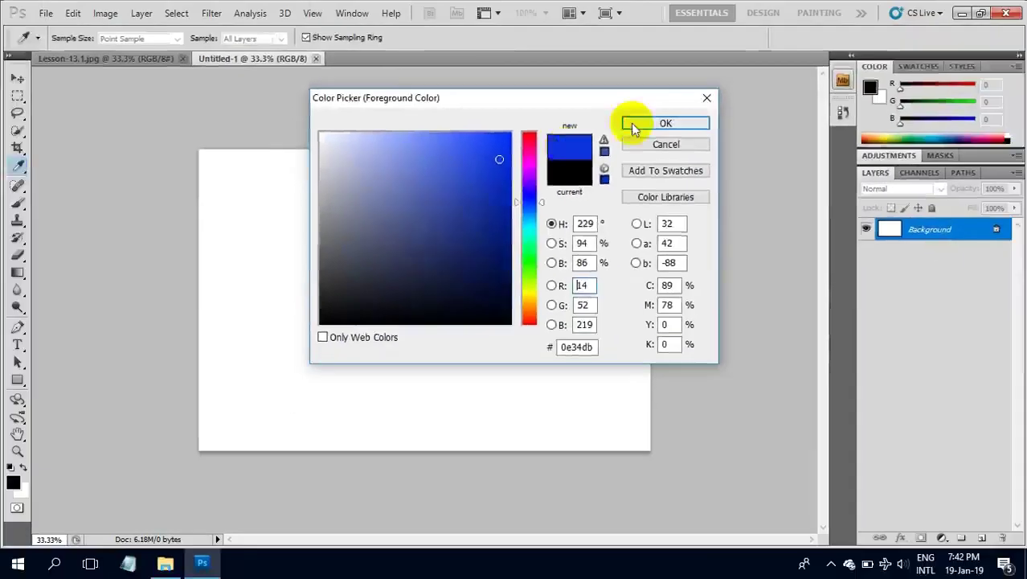
left_click(659, 118)
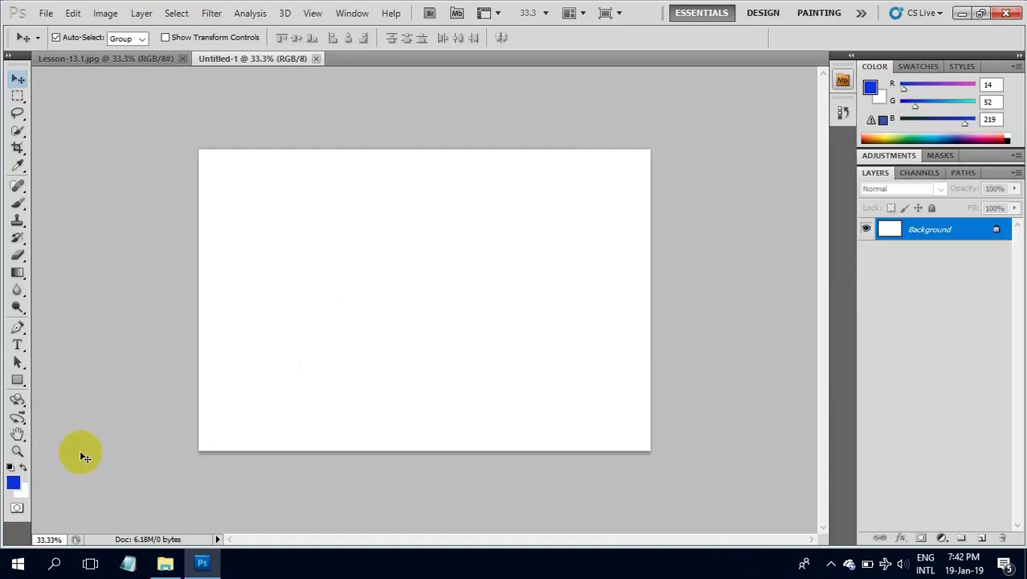
Step: Fill the blank background with a blue-and-white cloud pattern using the Clouds render filter
left_click(211, 14)
mouse_move(268, 222)
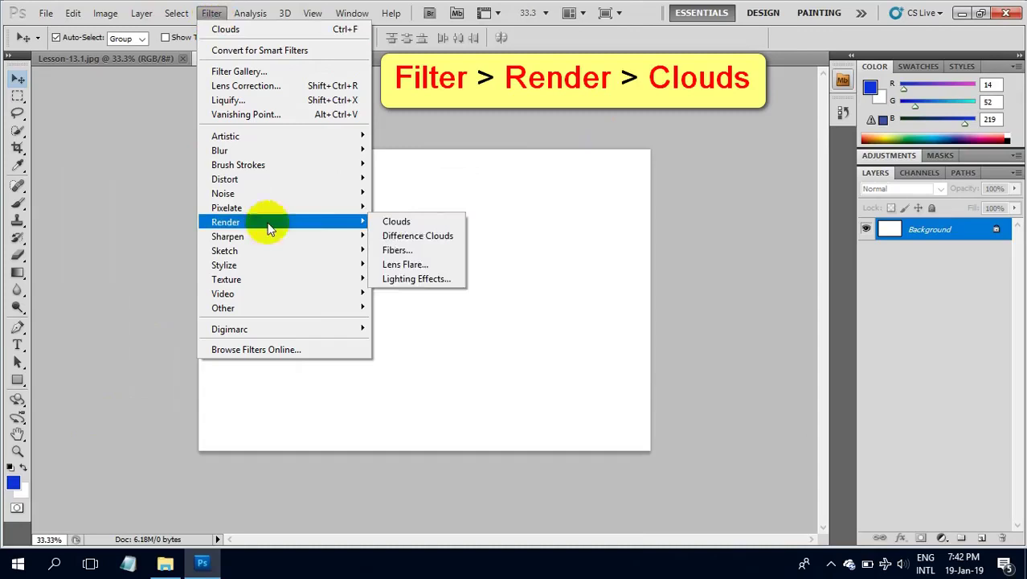
left_click(391, 225)
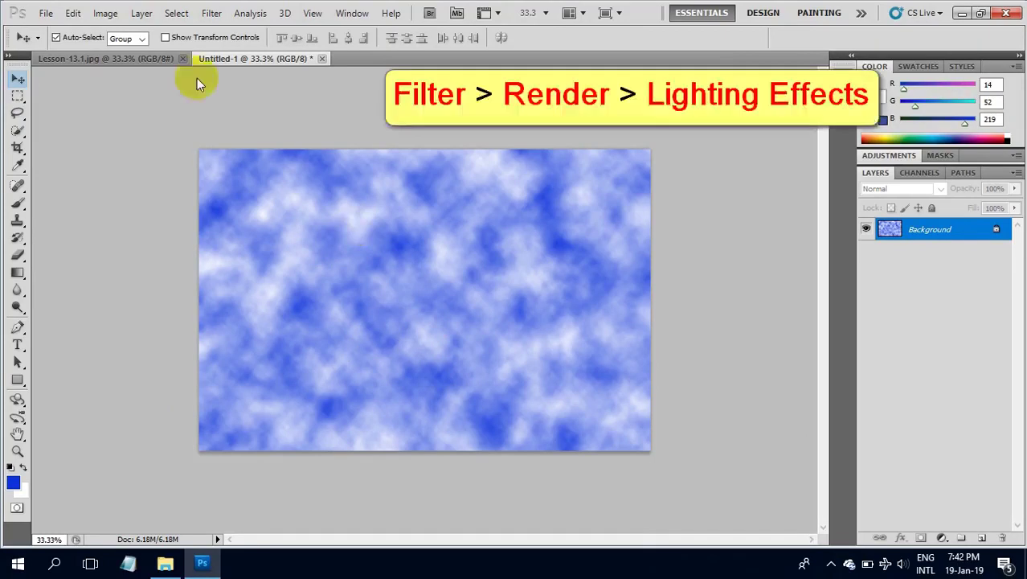
Step: Apply Lighting Effects to the clouds with the default spotlight, rotated to shine from the upper-right corner and its ellipse slightly widened
left_click(208, 14)
mouse_move(287, 219)
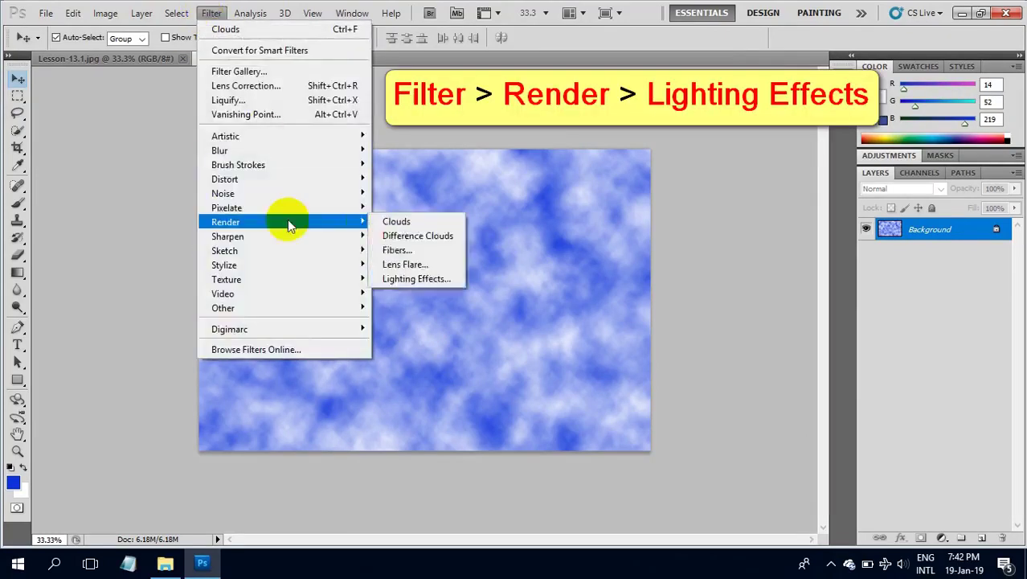
left_click(418, 279)
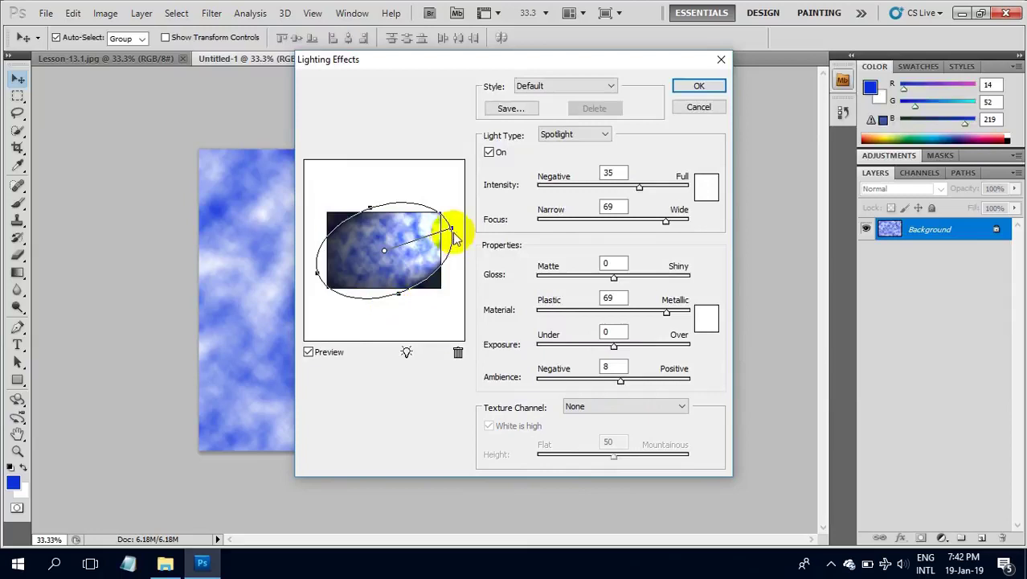
left_click_drag(452, 234, 475, 198)
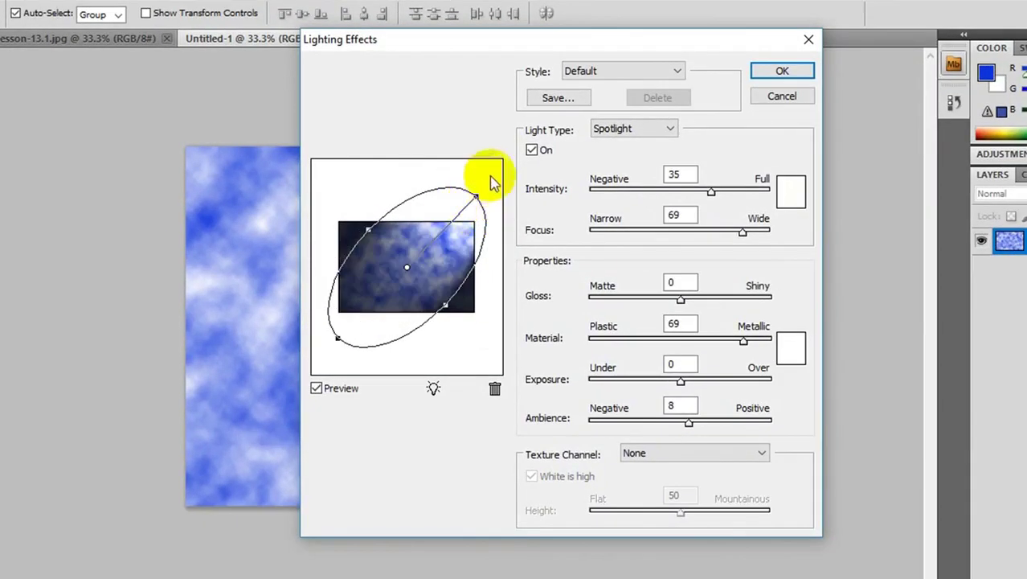
left_click_drag(446, 307, 455, 314)
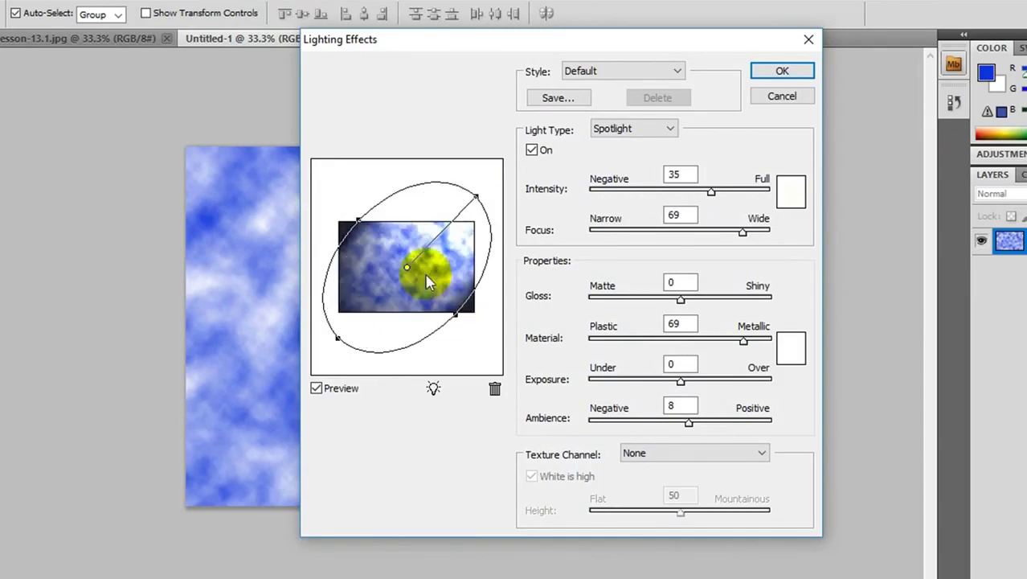
left_click(778, 73)
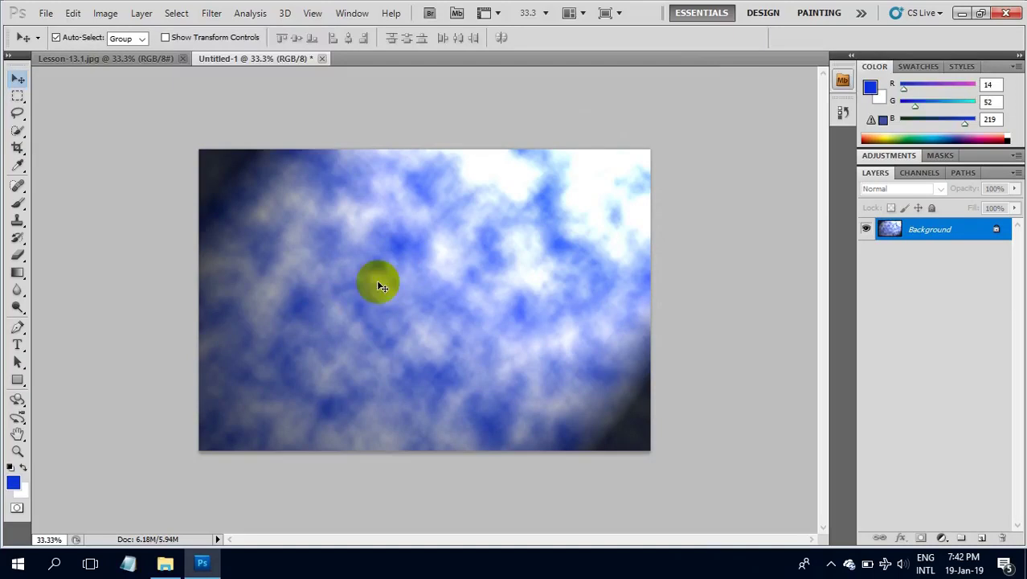
Step: Cut the entire lit cloud image to the clipboard and switch to the Lesson-13.1.jpg document
key("ctrl+a")
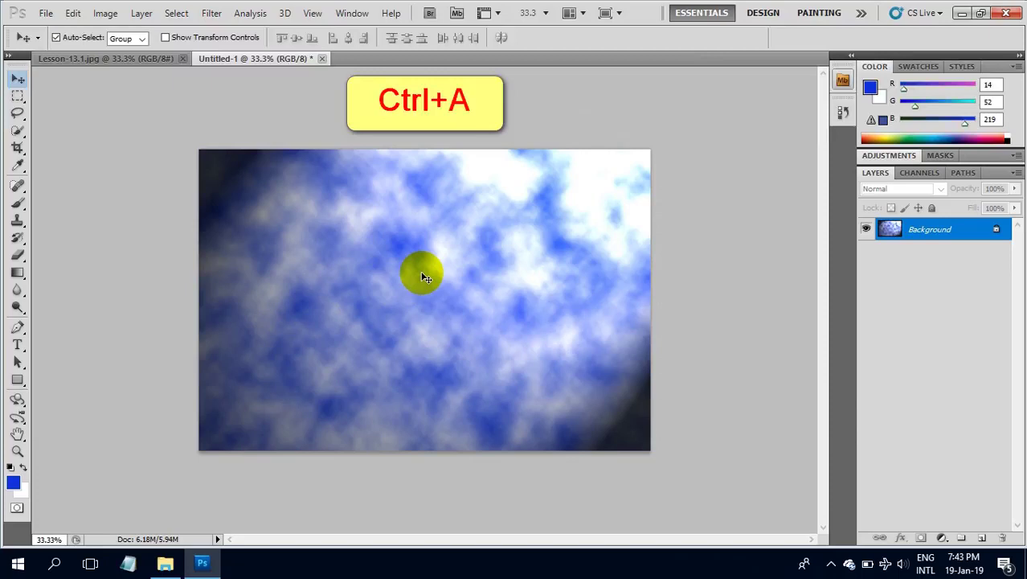
key("ctrl+x")
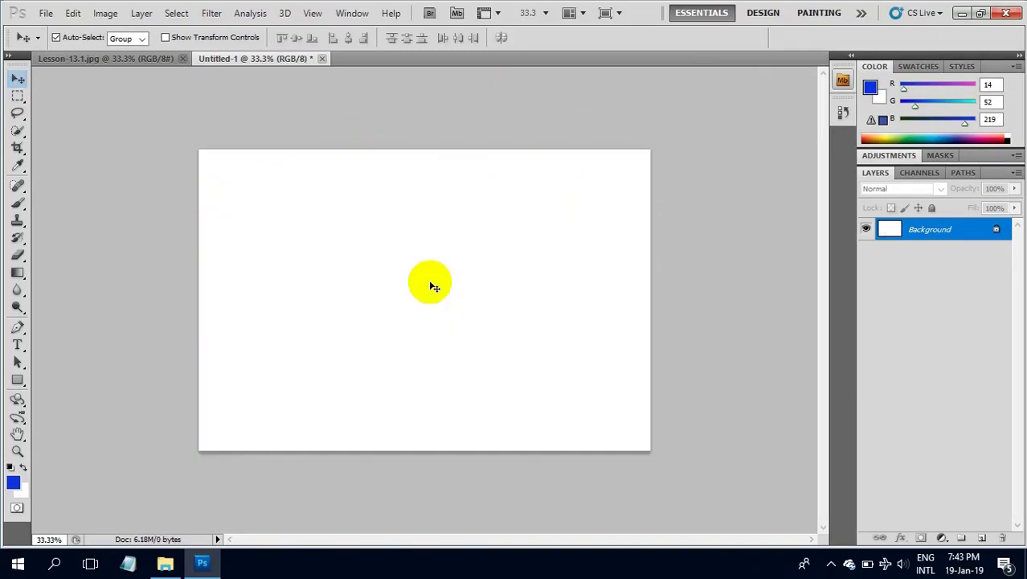
left_click(152, 63)
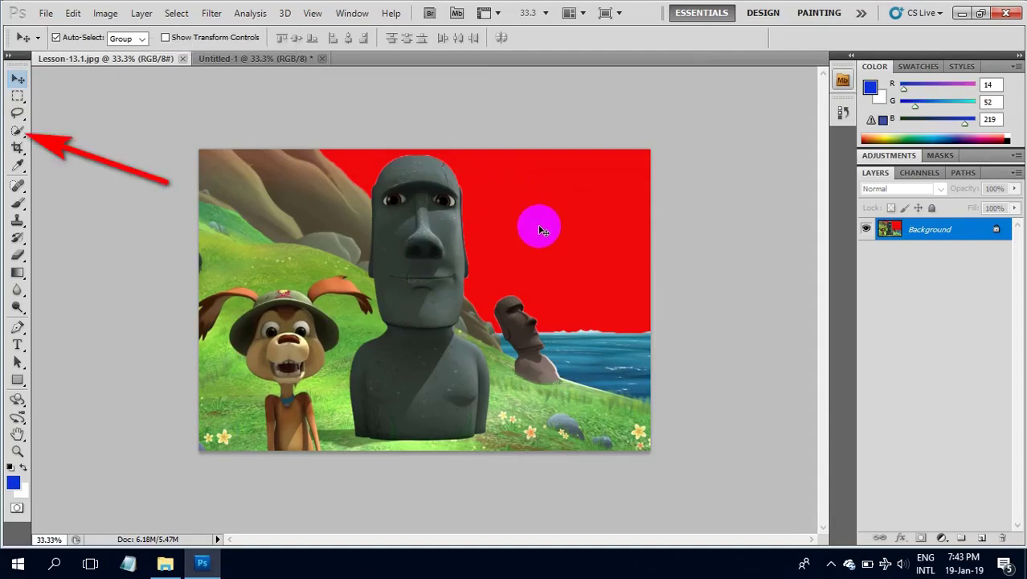
Step: Select the whole red sky area behind the statues with the Quick Selection tool
left_click(17, 130)
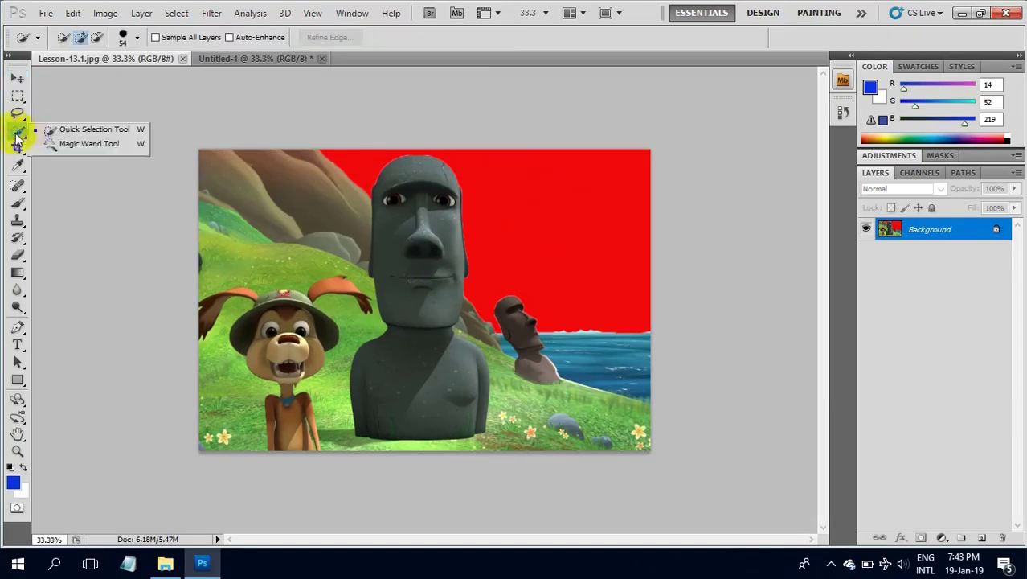
left_click(65, 127)
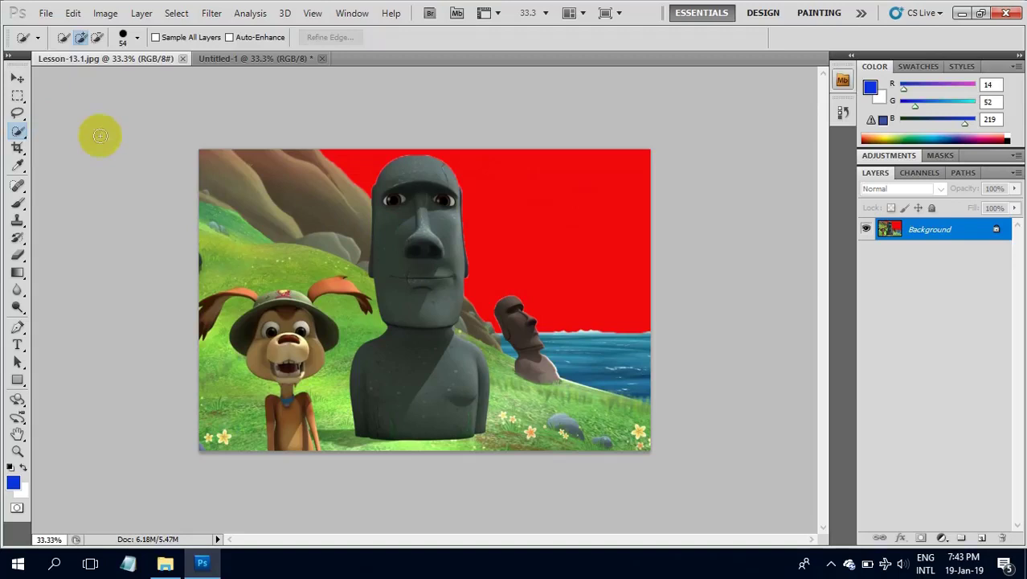
mouse_move(615, 268)
left_mouse_down()
mouse_move(551, 197)
mouse_move(481, 165)
mouse_move(355, 159)
left_mouse_up()
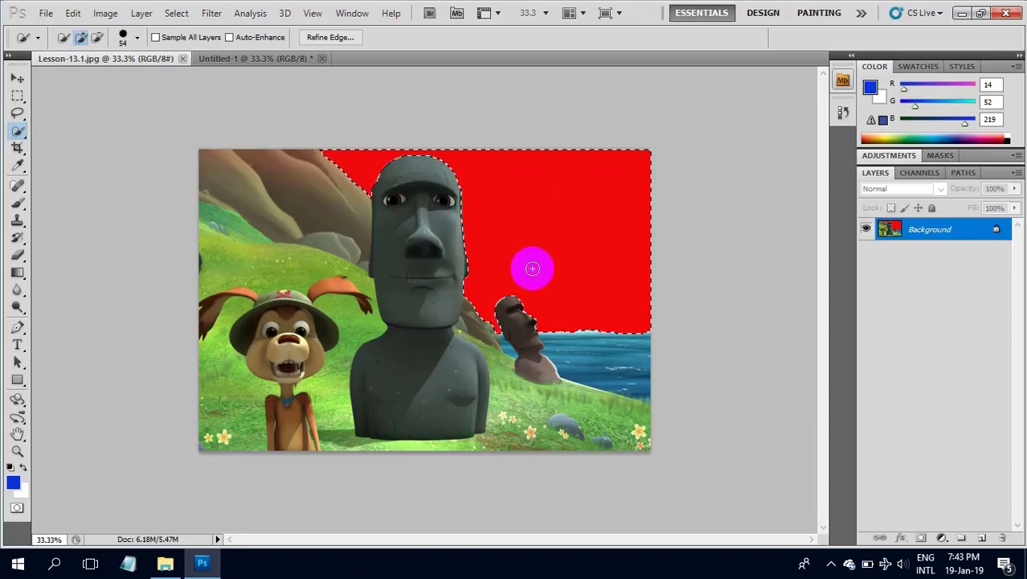
Step: Paste the clouds into the selected sky area with Paste Into and flatten the image
left_click(73, 13)
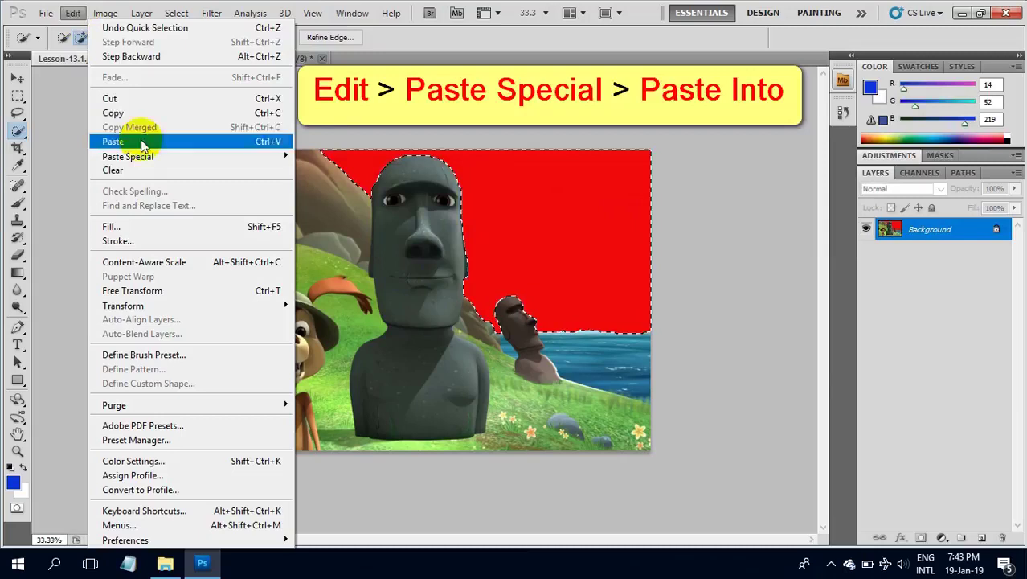
mouse_move(143, 156)
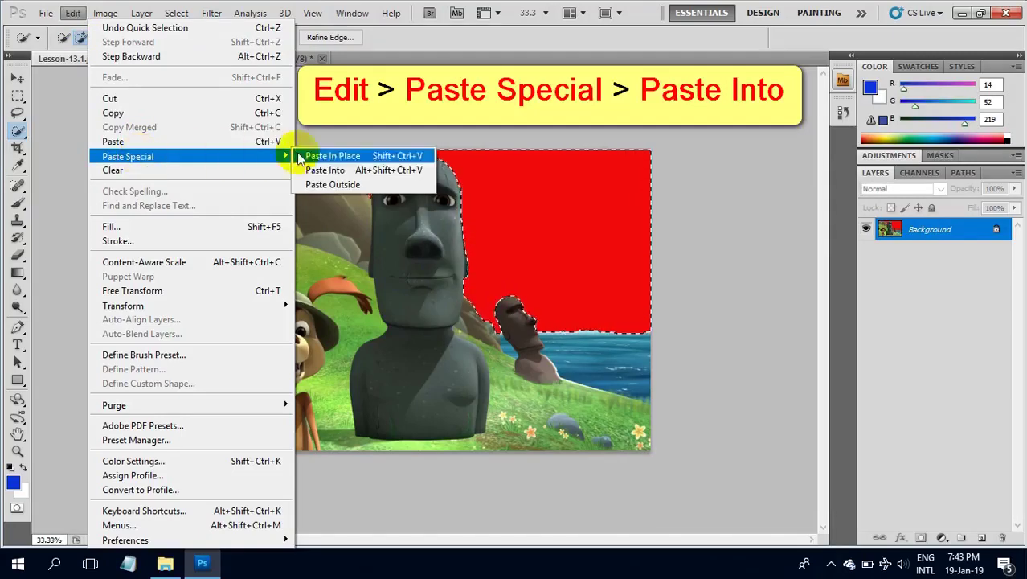
left_click(337, 172)
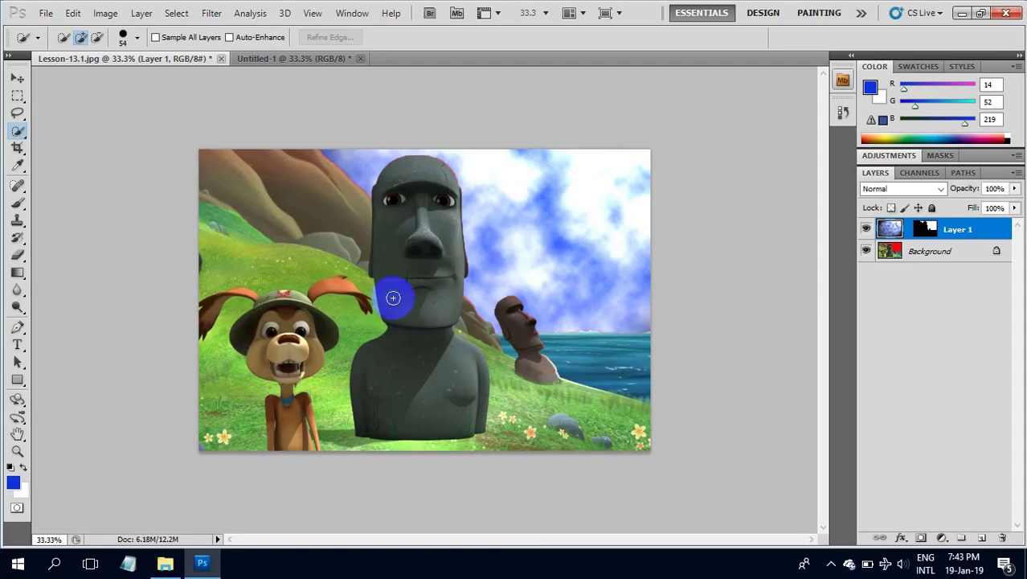
right_click(921, 254)
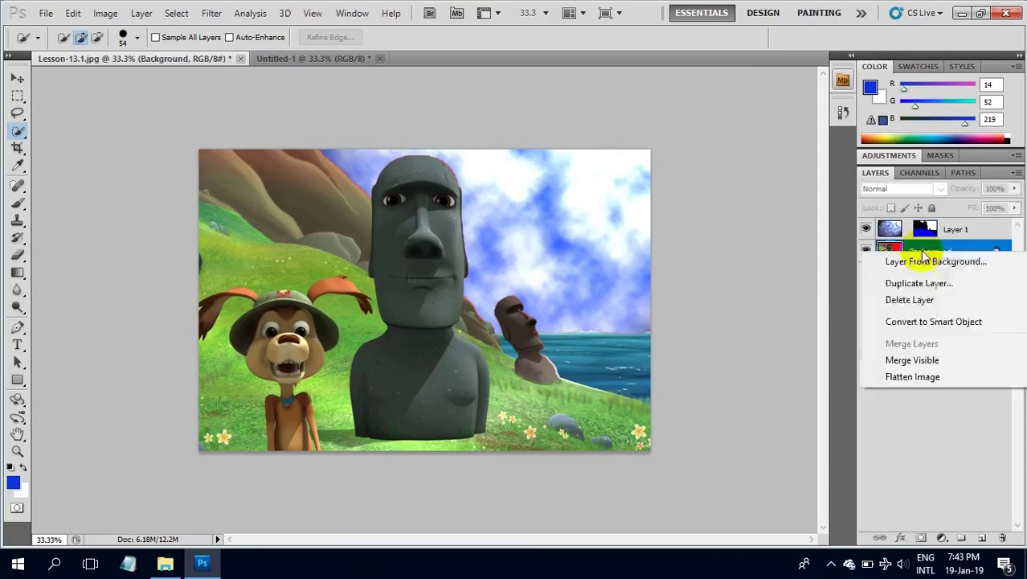
left_click(908, 376)
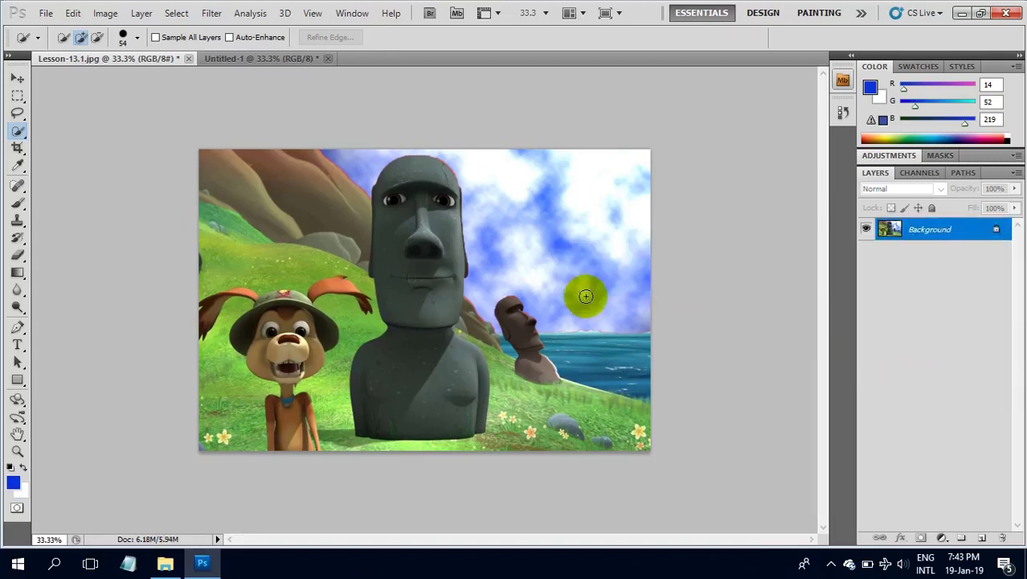
Step: Cut the entire flattened statue picture to the clipboard and switch to the Untitled-1 document
key("ctrl+a")
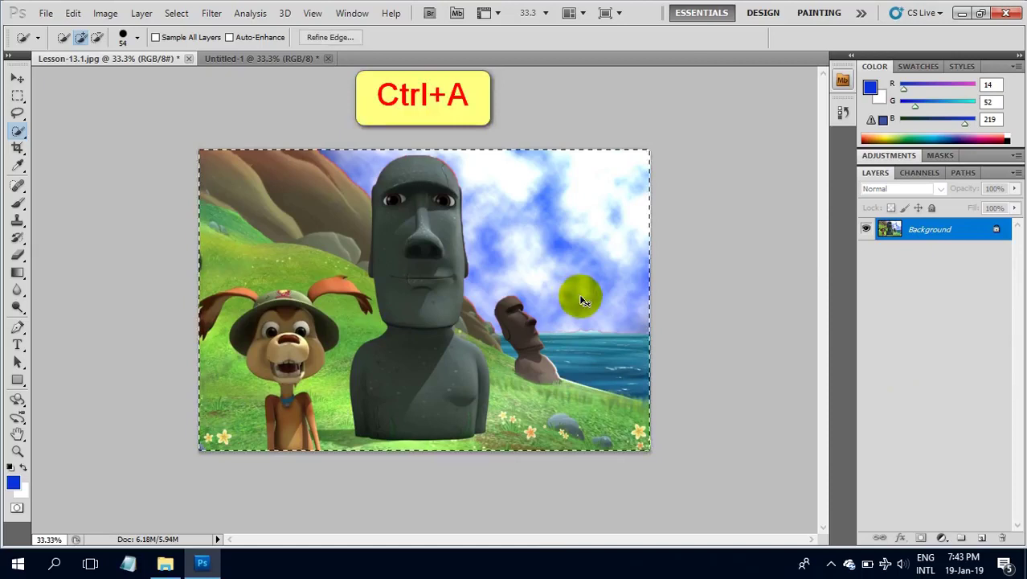
key("ctrl+x")
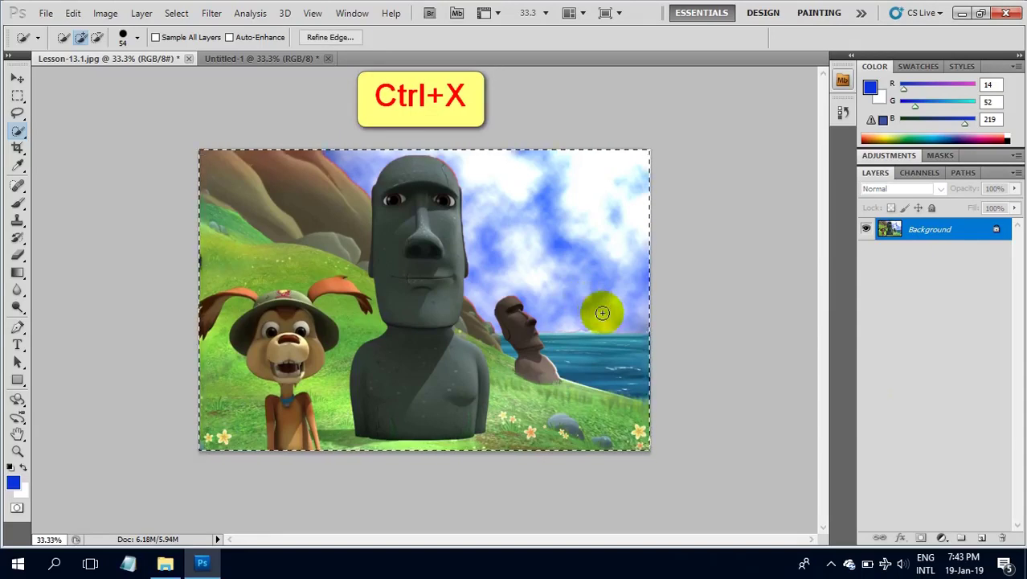
left_click(280, 60)
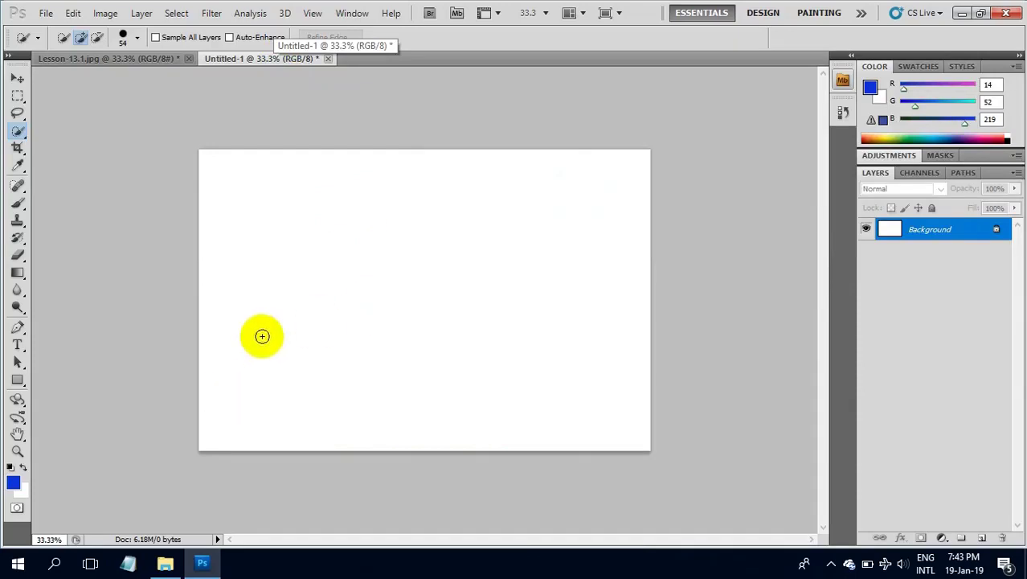
Step: Render a fresh cloud pattern on the empty Untitled-1 background with the Clouds filter
left_click(212, 15)
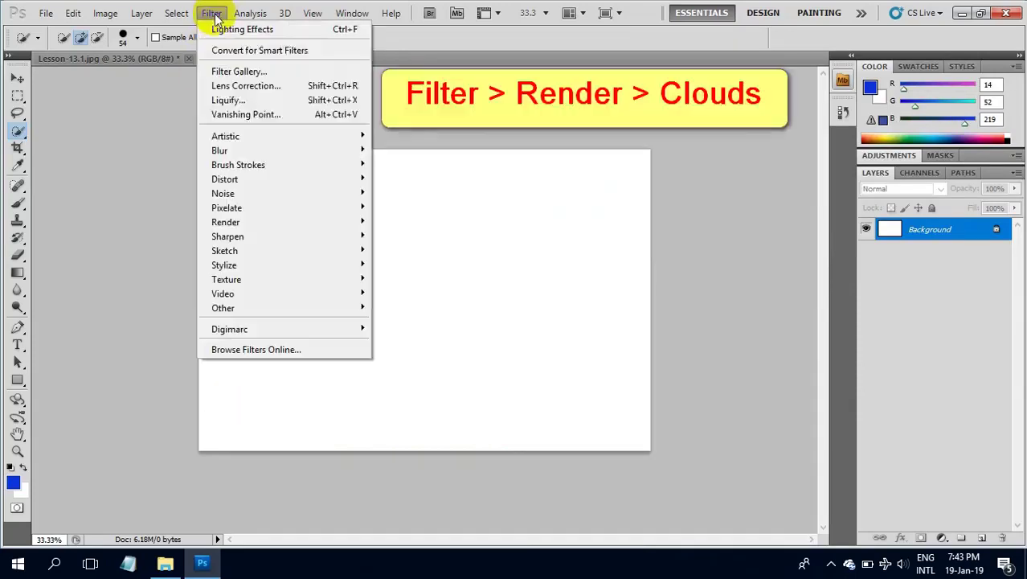
mouse_move(288, 226)
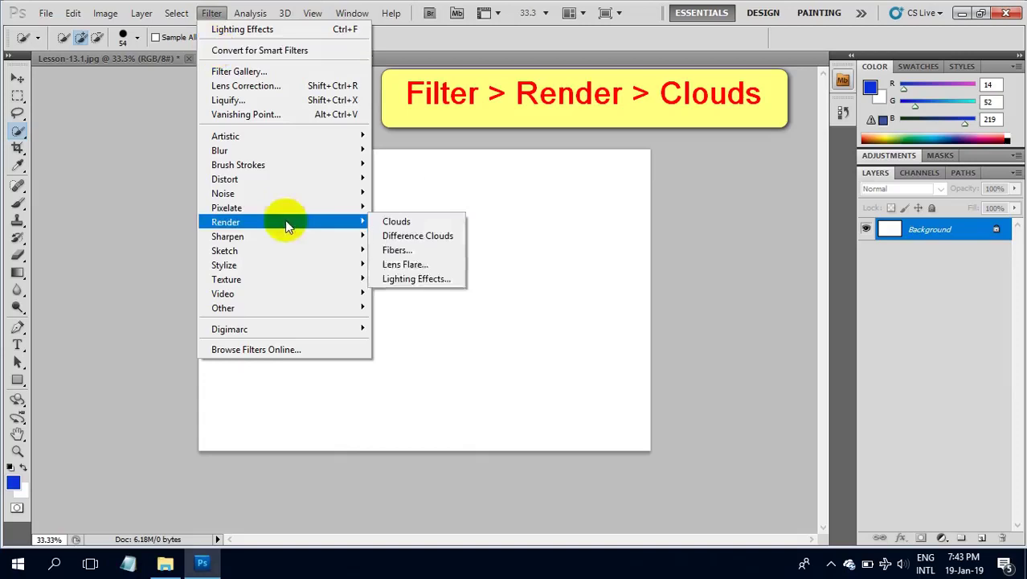
left_click(393, 222)
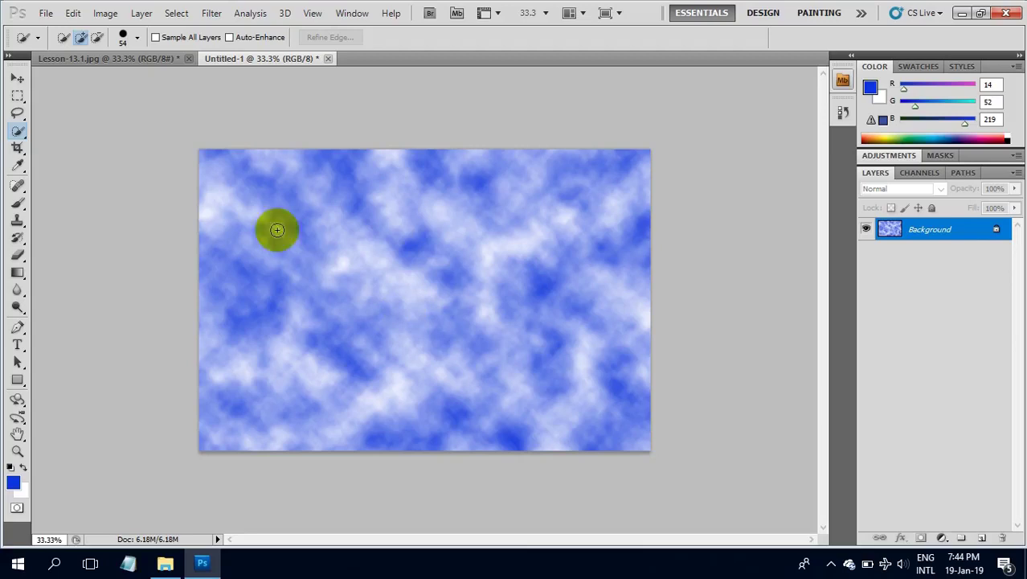
Step: Render a 50-300mm Zoom lens flare at 100% brightness near the upper middle of the clouds
left_click(211, 13)
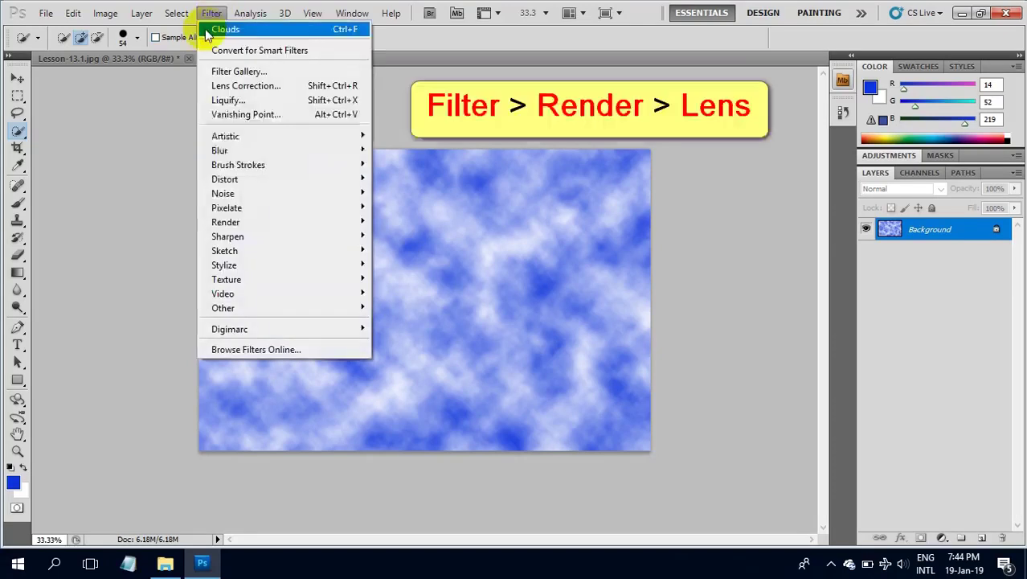
mouse_move(358, 238)
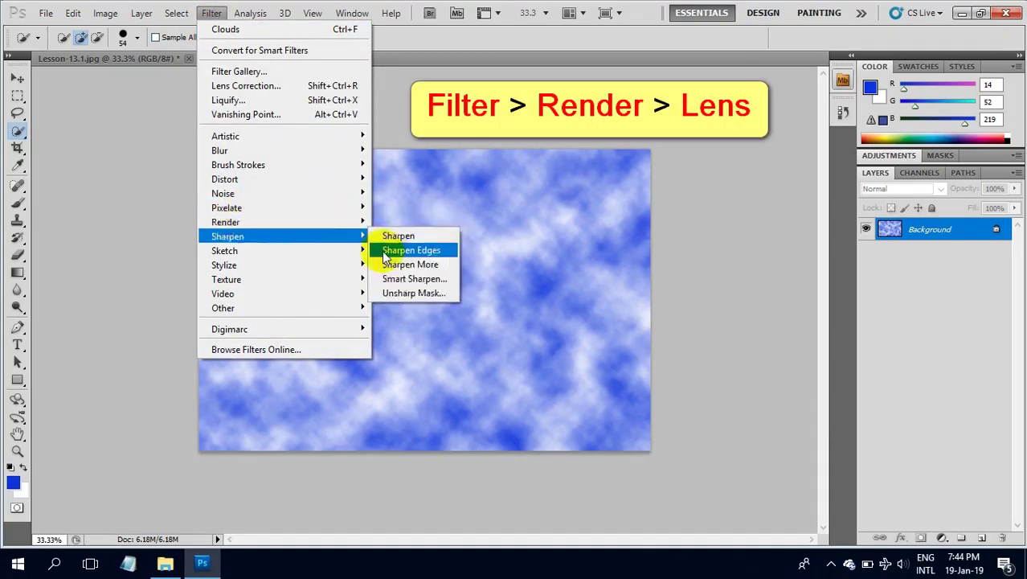
mouse_move(350, 220)
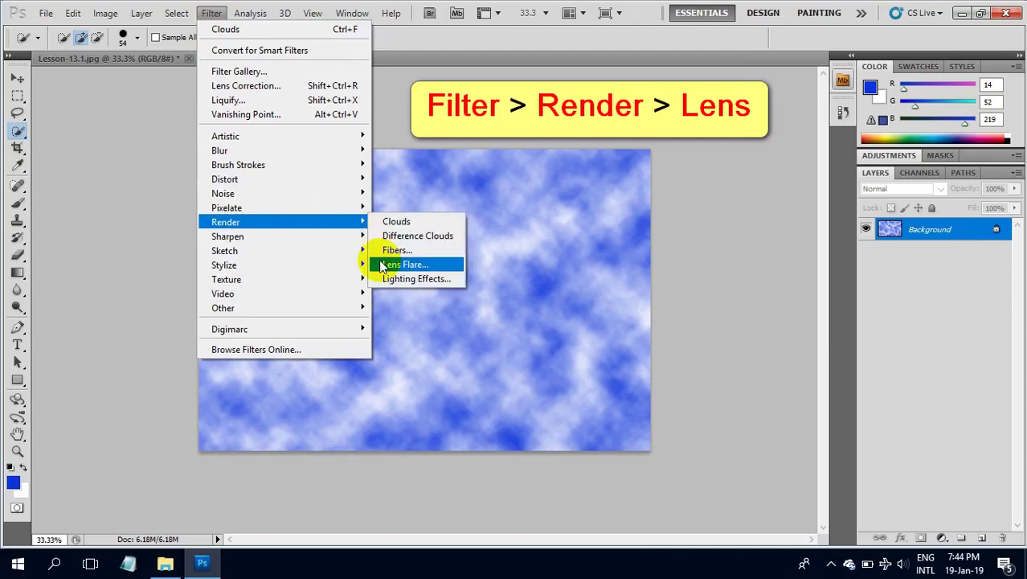
left_click(405, 264)
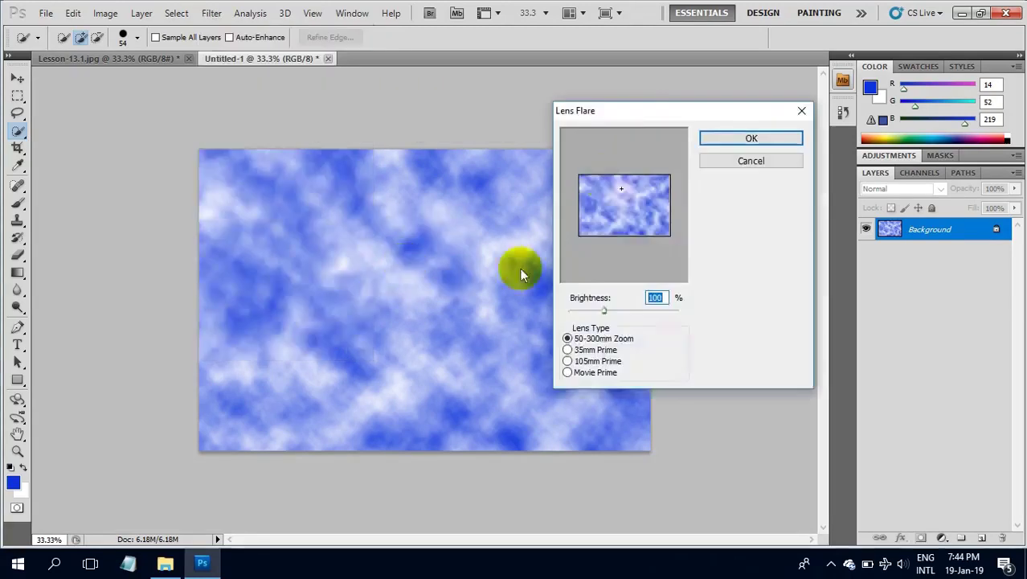
left_click_drag(639, 111, 654, 105)
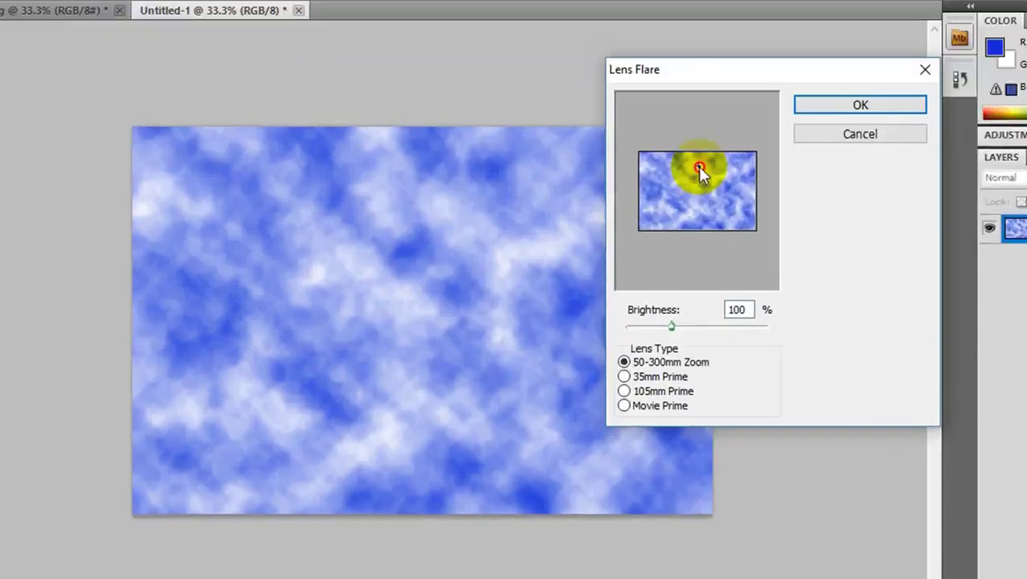
left_click_drag(634, 181, 642, 177)
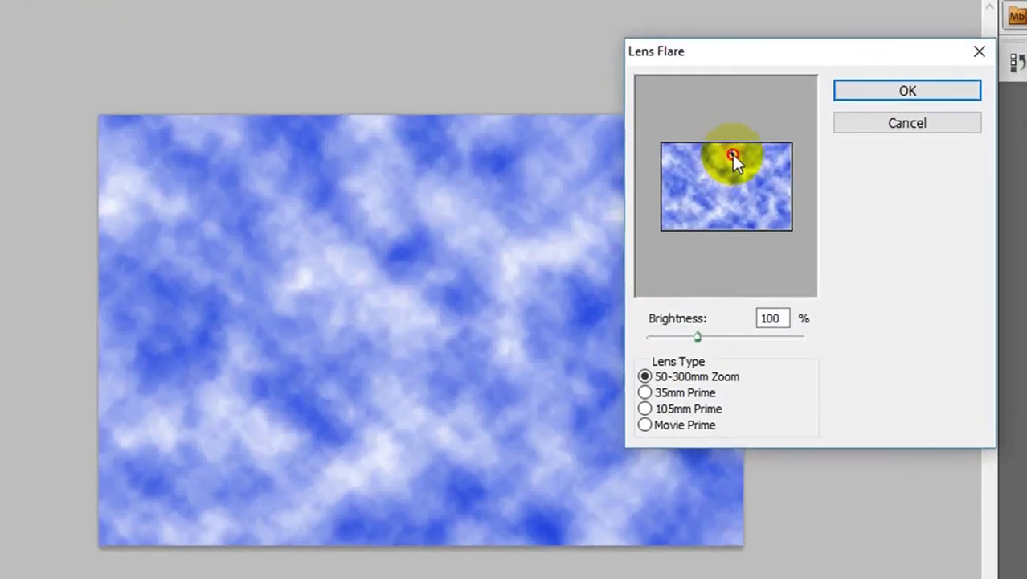
left_click(853, 92)
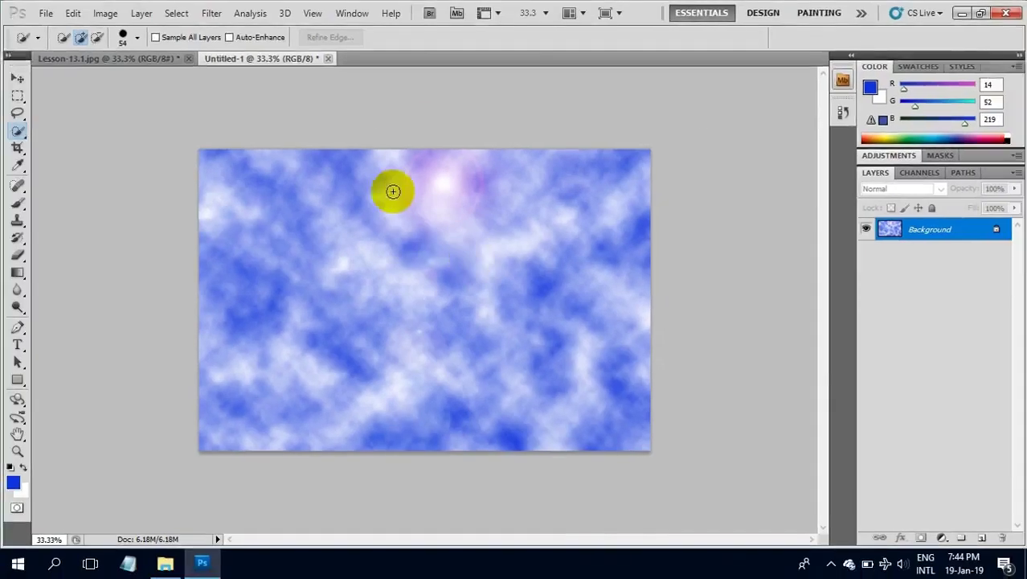
Step: Apply Lighting Effects to the clouds with the Blue Omni style and a slightly enlarged, centred light circle
left_click(208, 13)
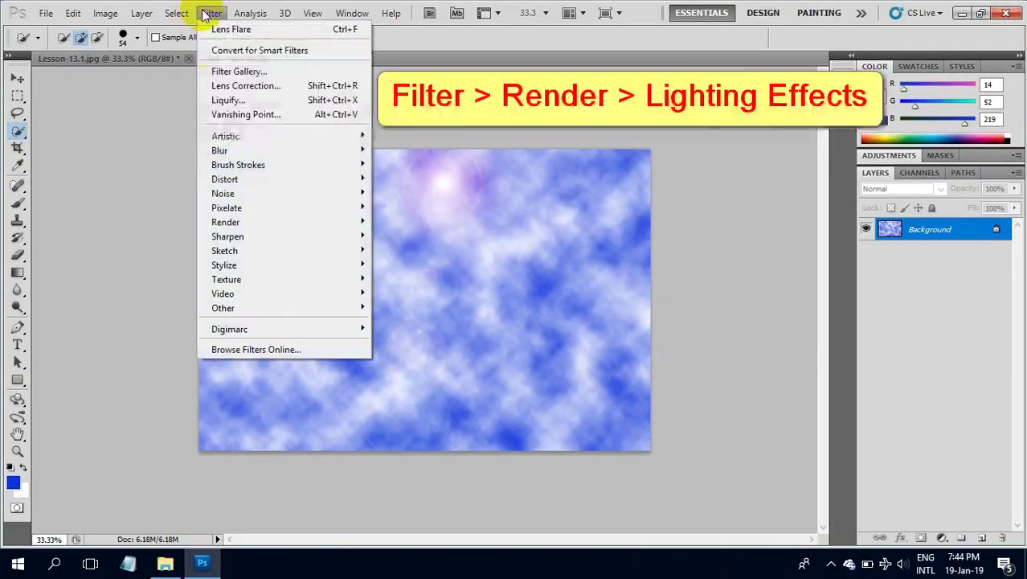
mouse_move(267, 220)
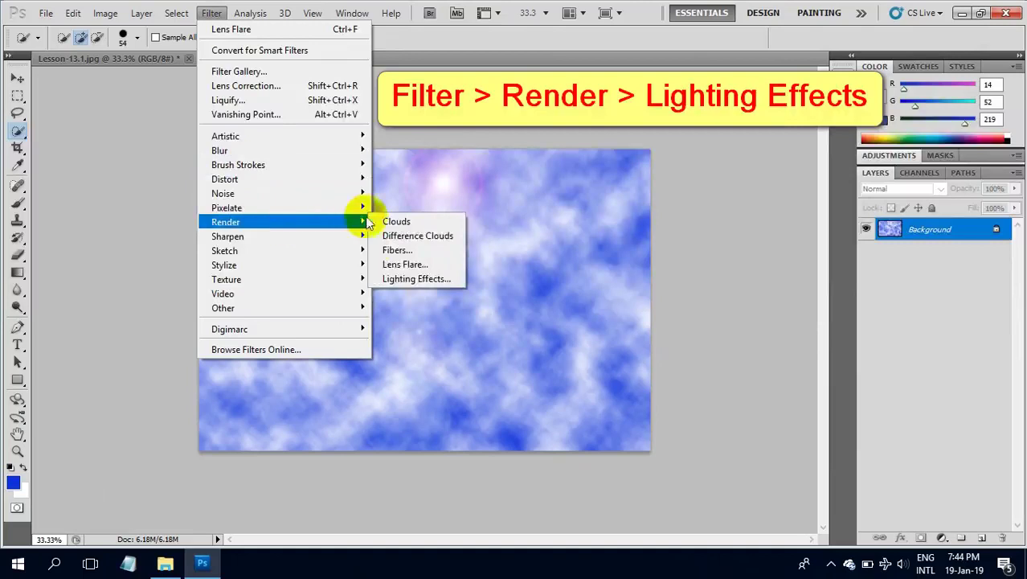
left_click(395, 278)
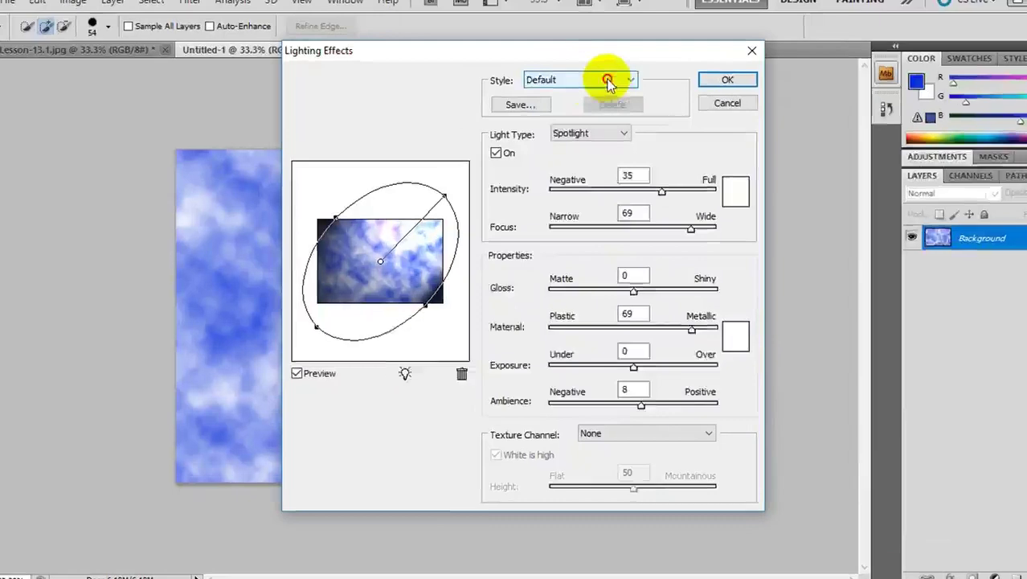
left_click(591, 86)
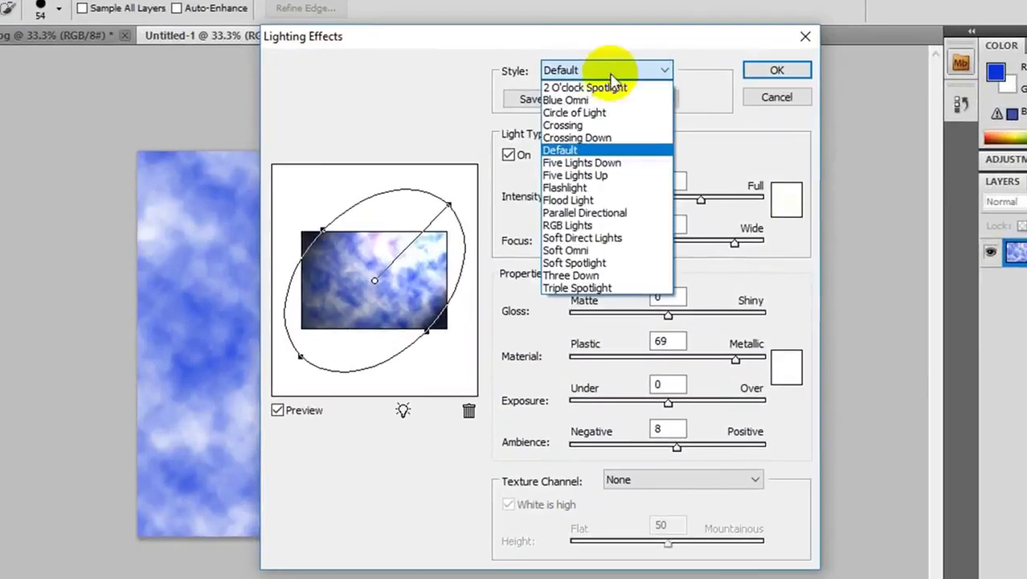
left_click(585, 102)
mouse_move(432, 291)
left_mouse_down()
mouse_move(390, 280)
mouse_move(417, 281)
left_mouse_up()
left_click(417, 278)
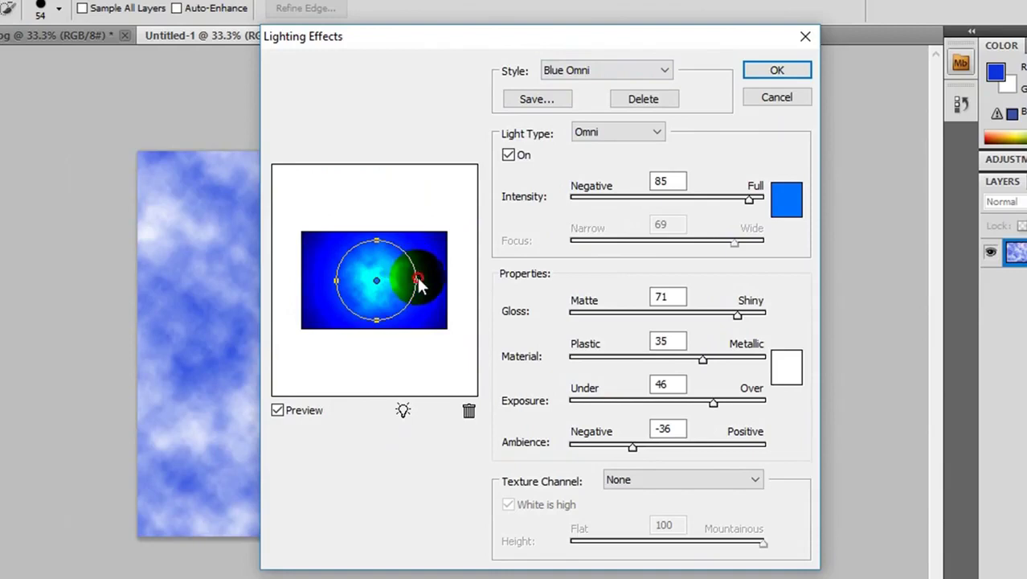
left_click(417, 281)
left_click_drag(417, 282, 431, 286)
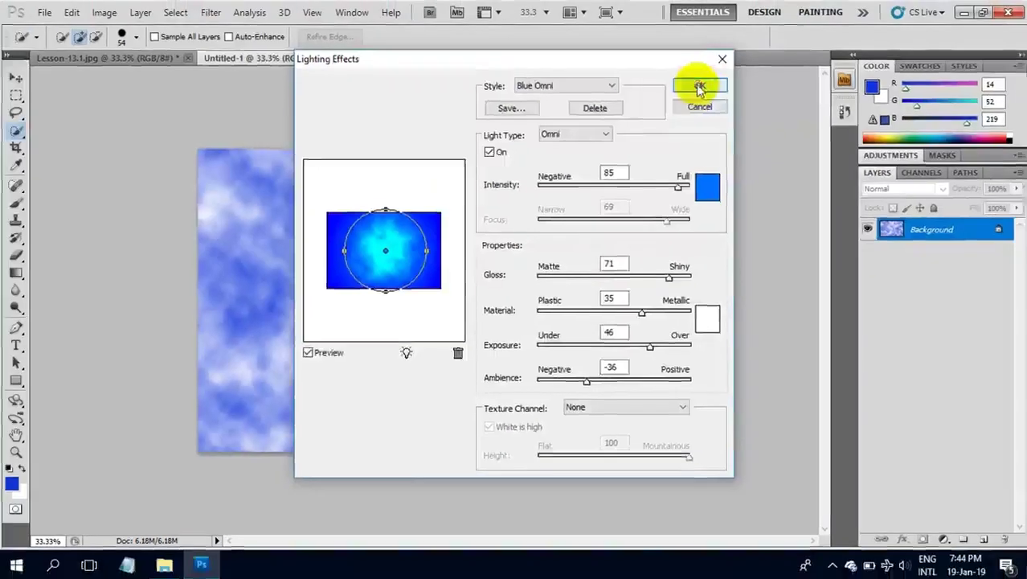
left_click(776, 69)
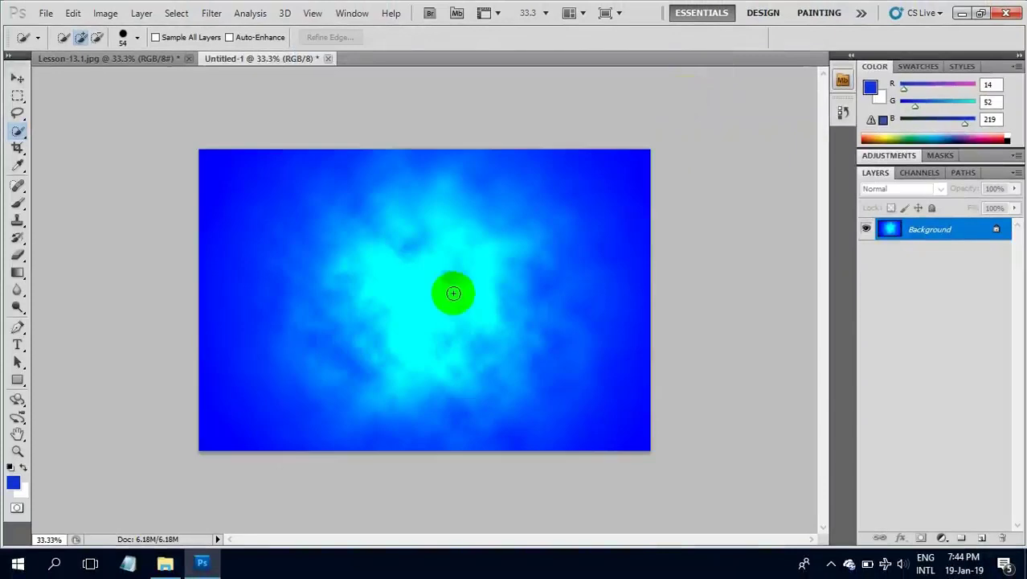
Step: Paste the statue picture and scale it proportionally to about 29% in the lower-left corner of the canvas
key("ctrl+v")
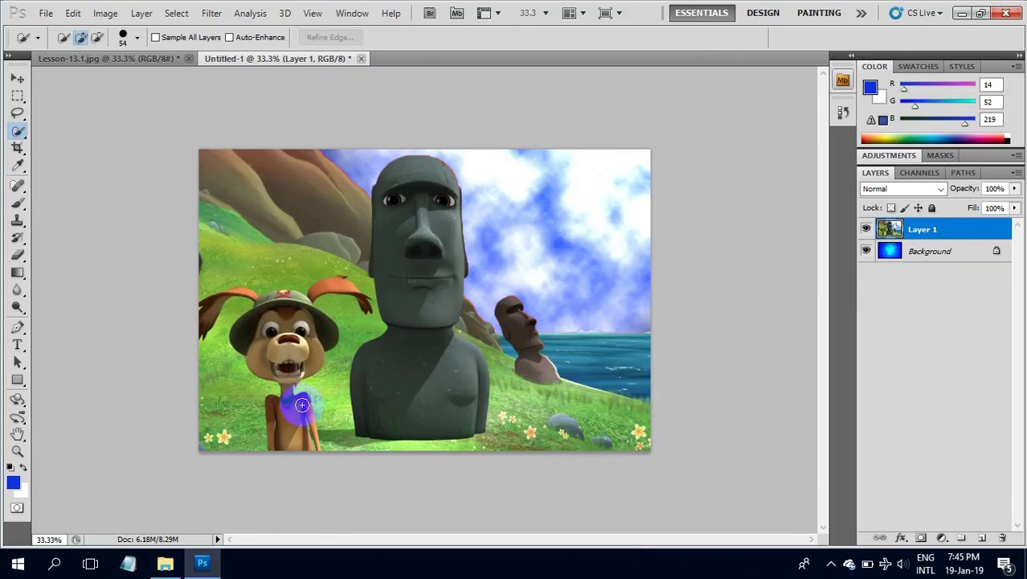
key("ctrl+t")
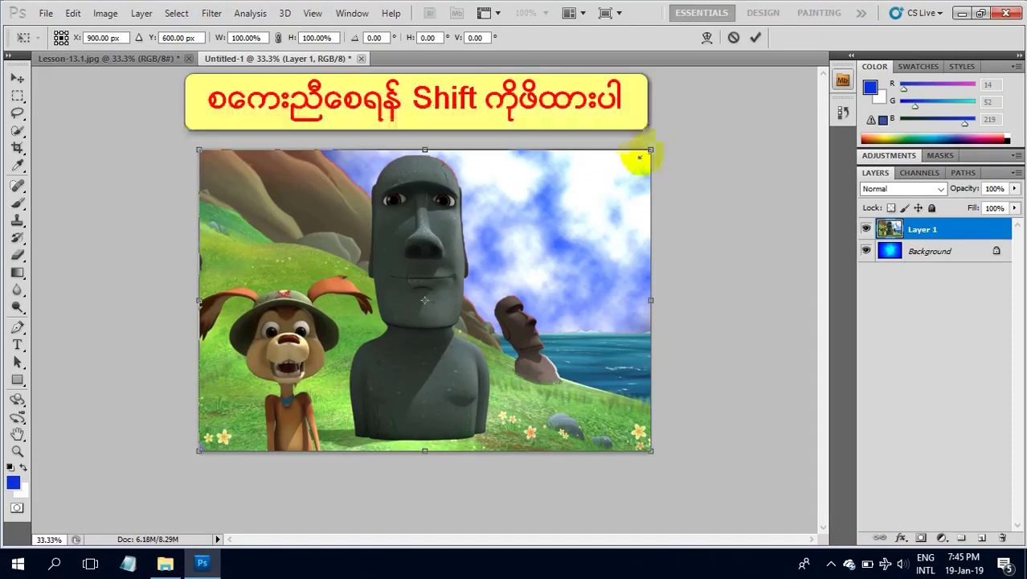
left_click_drag(631, 167, 344, 384)
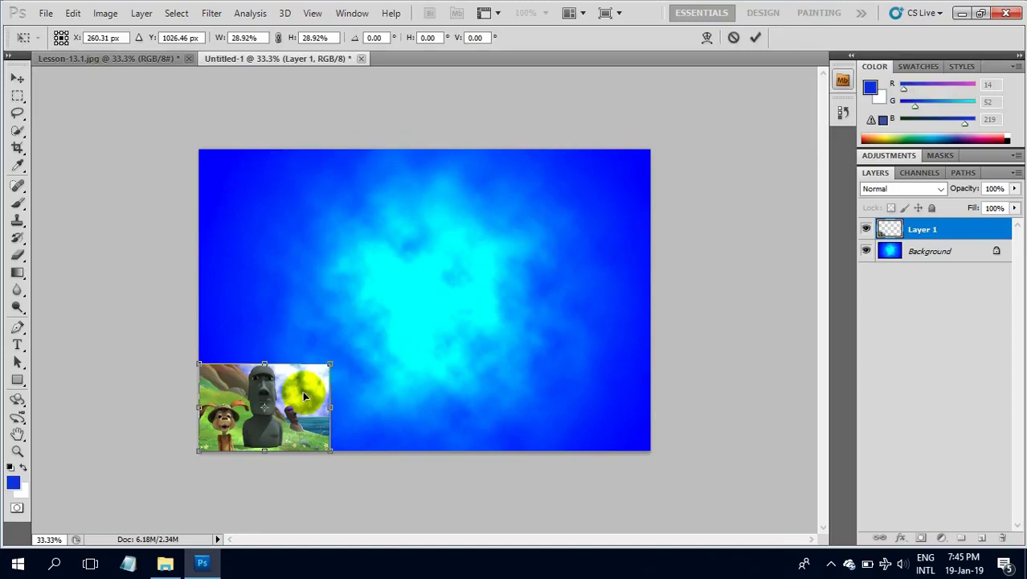
key("Return")
key("w")
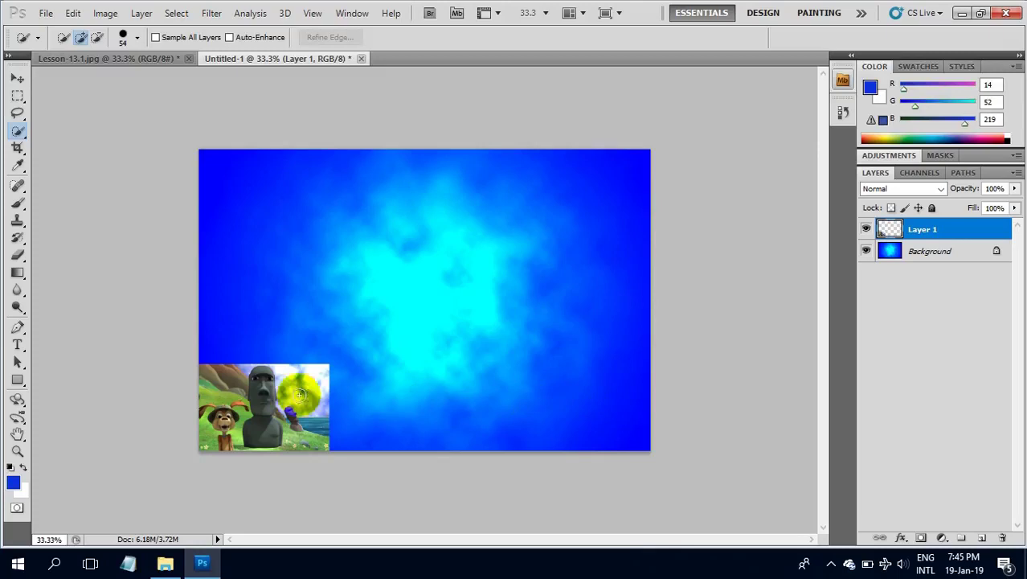
Step: Duplicate the small statue picture into the lower-right and upper-right corners of the canvas
left_click(17, 80)
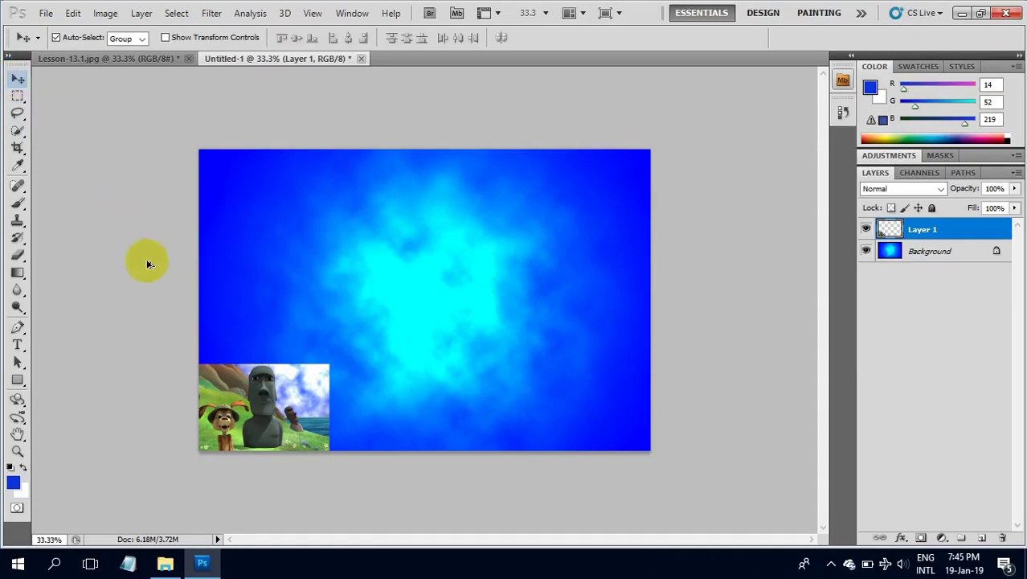
left_click_drag(269, 391, 588, 393)
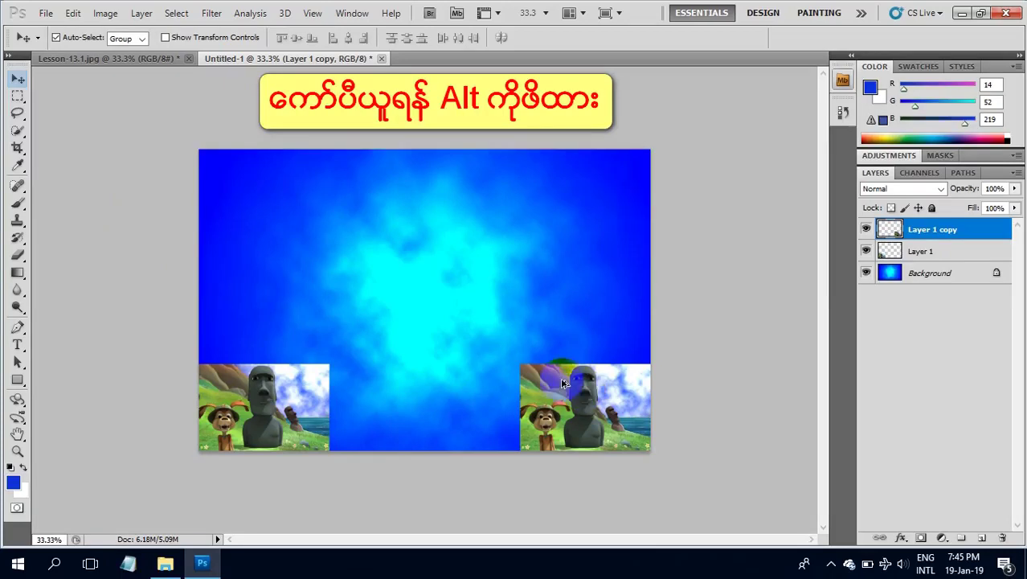
left_click_drag(561, 380, 568, 172)
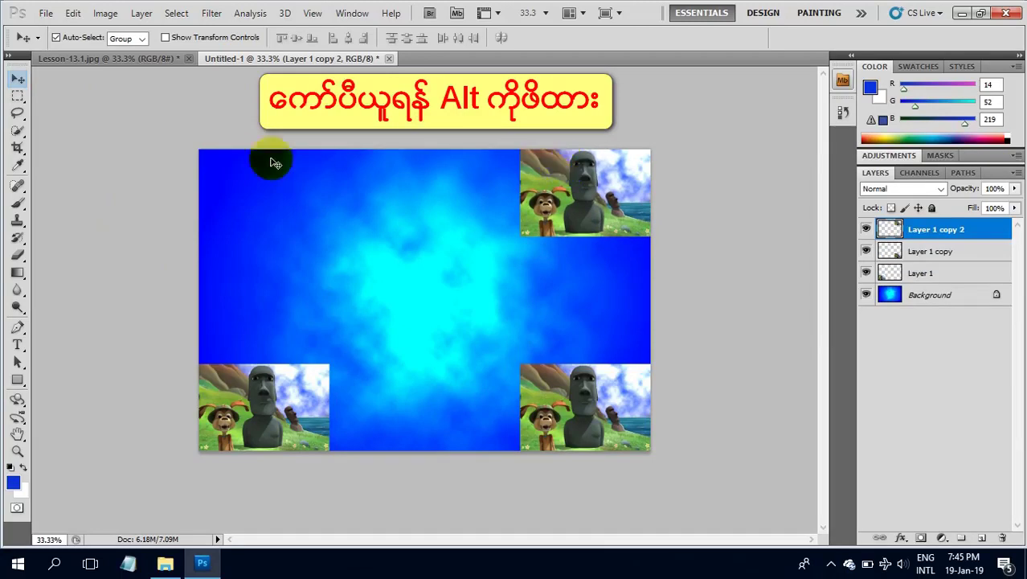
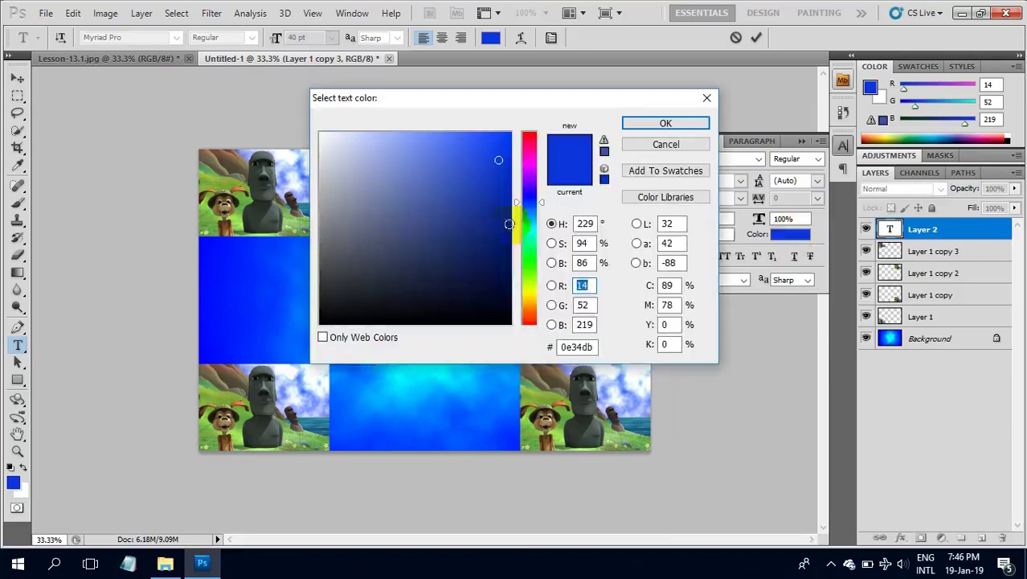
Step: Add the text "WTYT" in near-white (#eef0f5) at the middle of the canvas and close the character settings
left_click(325, 139)
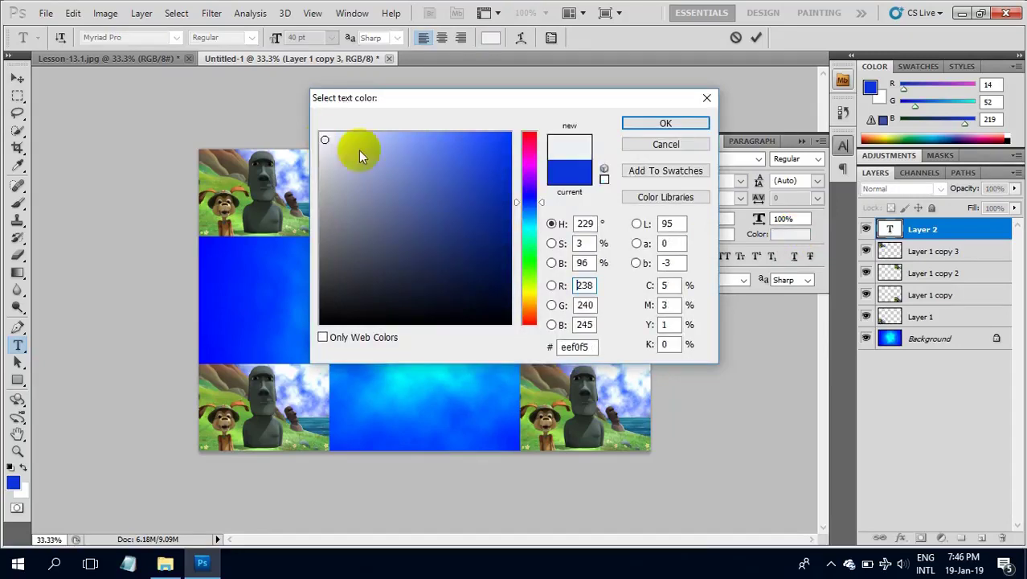
left_click(685, 123)
left_click(306, 303)
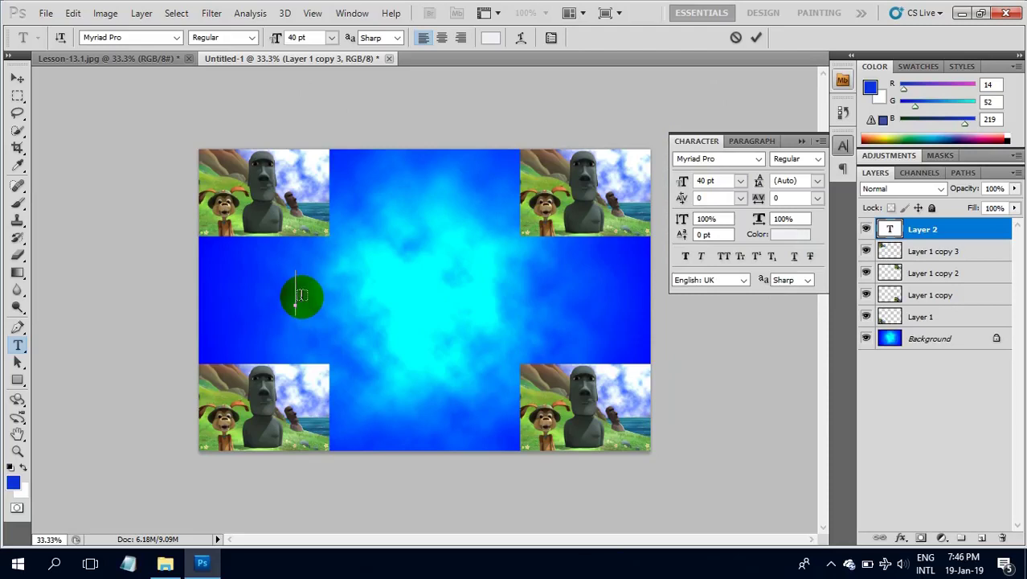
type("WTYT")
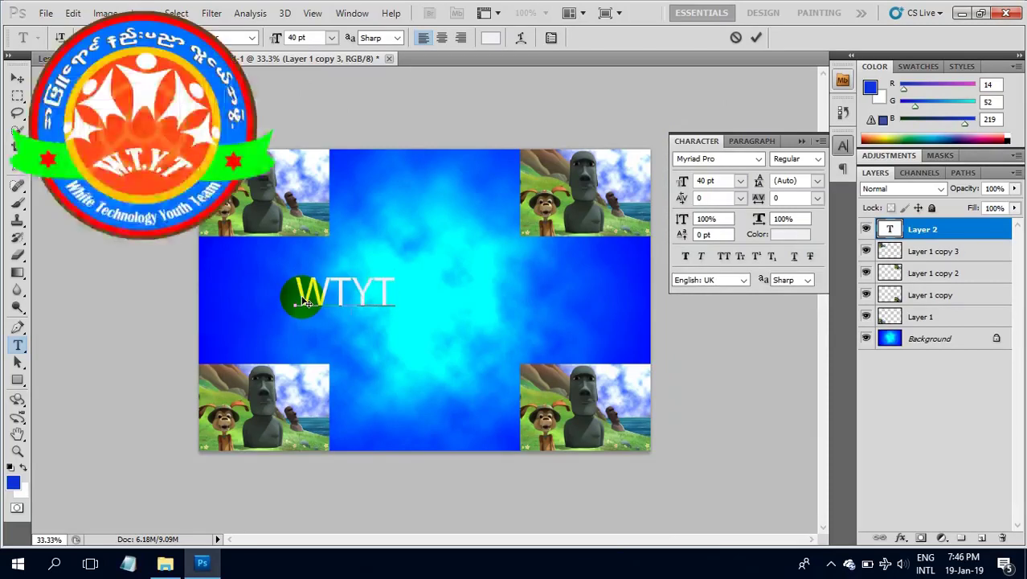
left_click(820, 142)
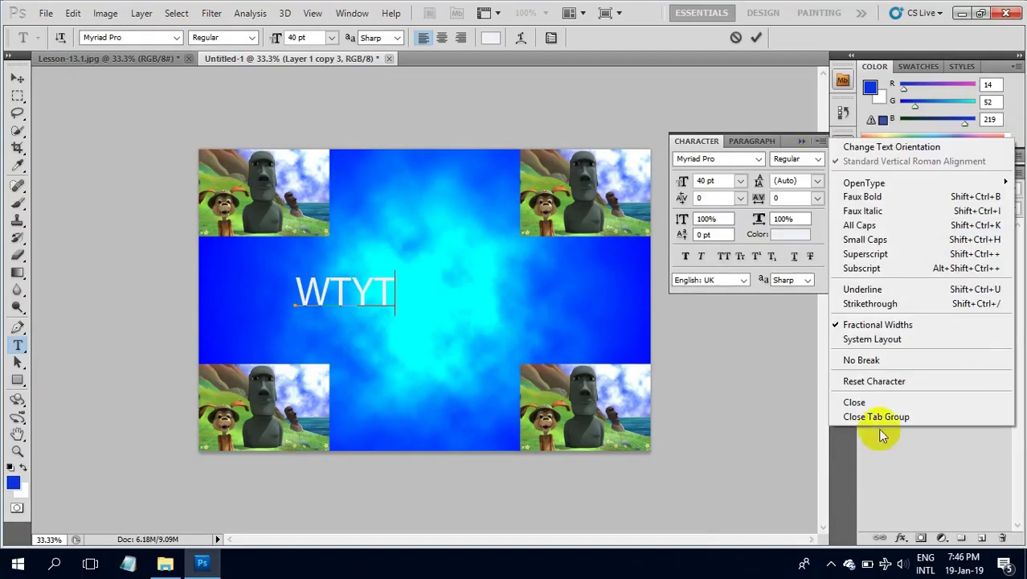
left_click(871, 418)
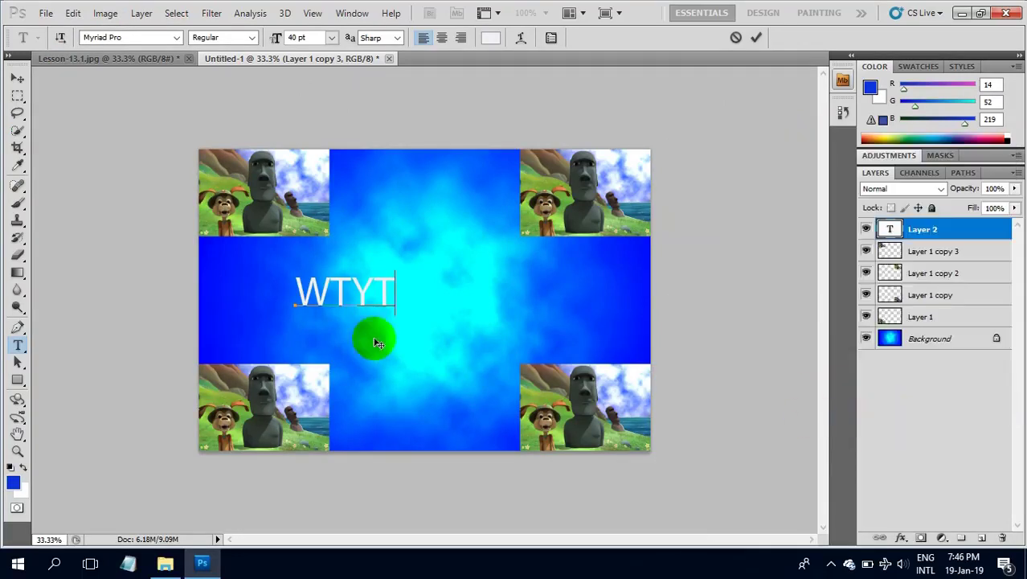
Step: Enlarge the WTYT text proportionally to about 273% and centre it between the four corner pictures
left_click(17, 78)
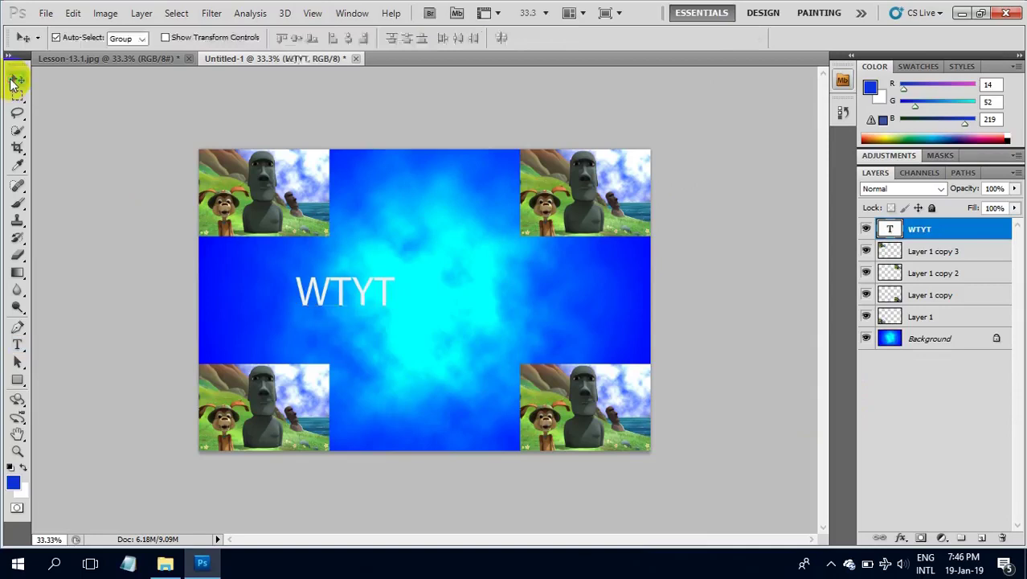
left_click_drag(322, 304, 399, 312)
key("ctrl+t")
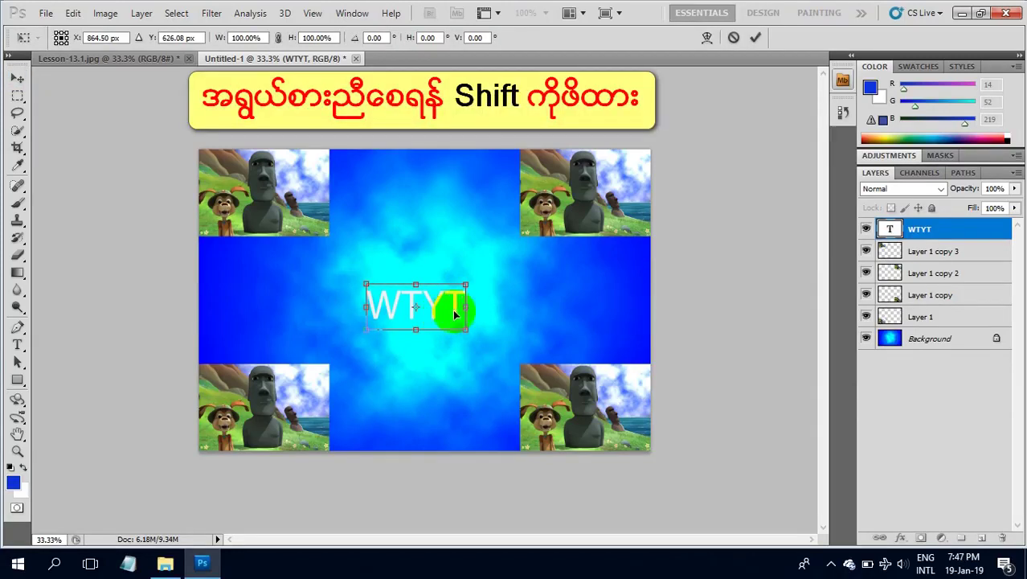
left_click_drag(466, 283, 638, 200)
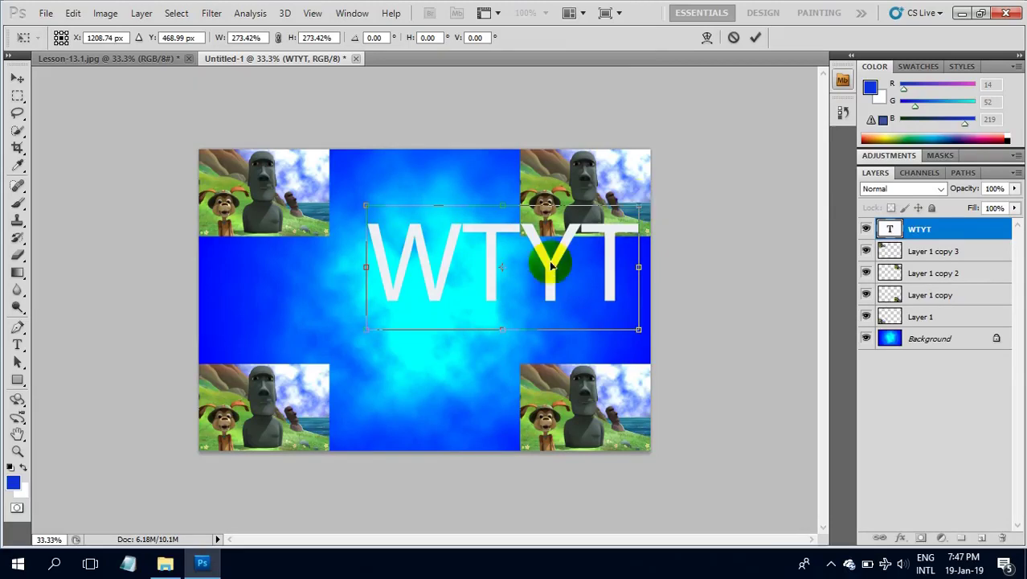
left_click_drag(547, 266, 474, 300)
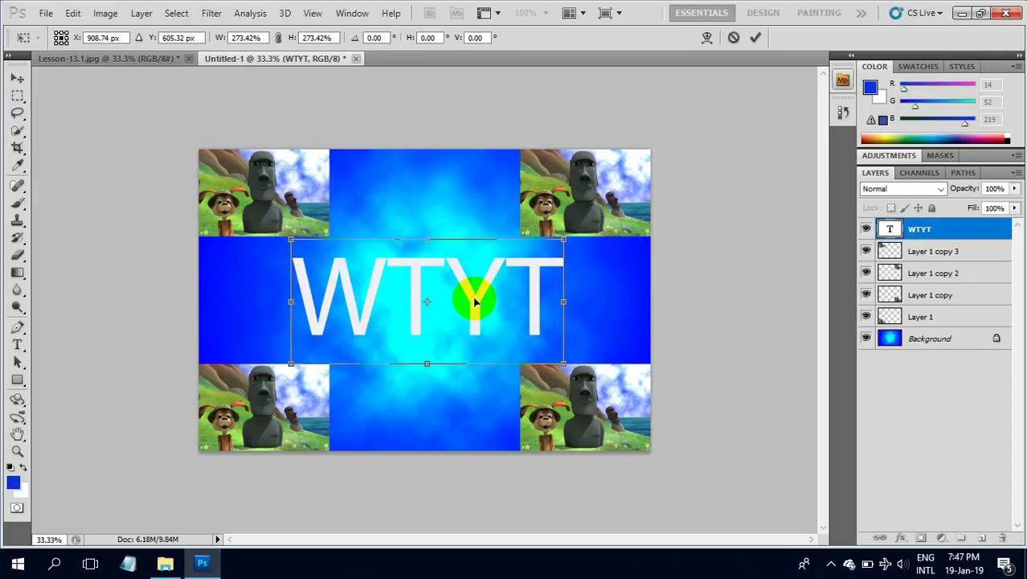
key("Return")
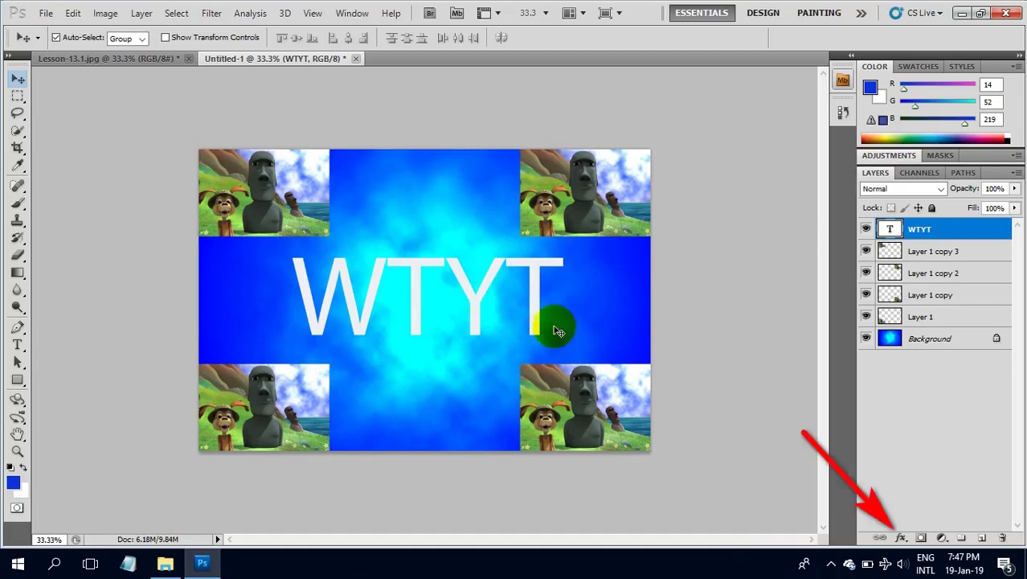
Step: Add a drop shadow to the WTYT text with a 150° angle and a 28 px distance
left_click(903, 537)
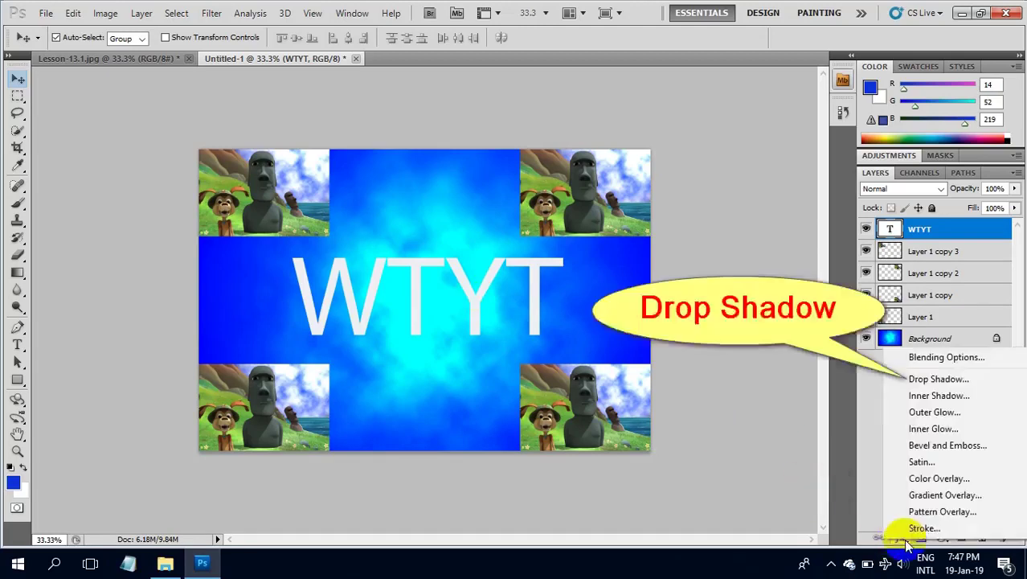
left_click(932, 382)
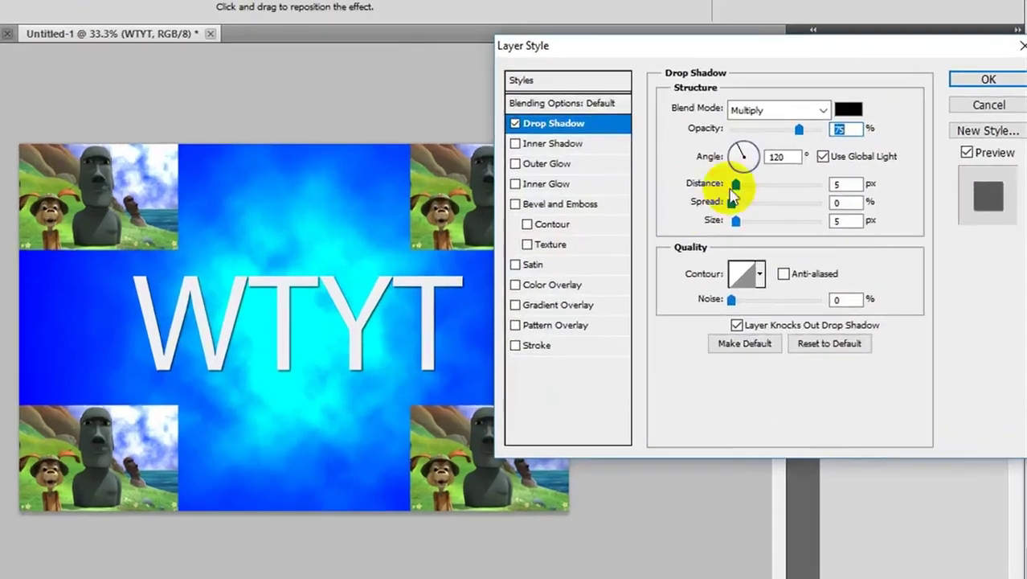
left_click_drag(736, 186, 775, 184)
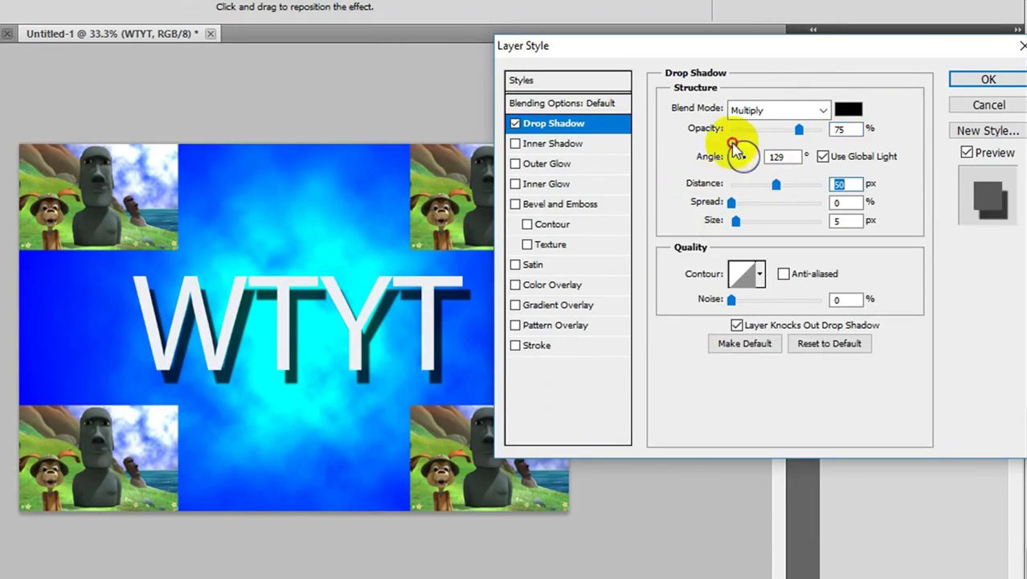
left_click_drag(734, 149, 732, 155)
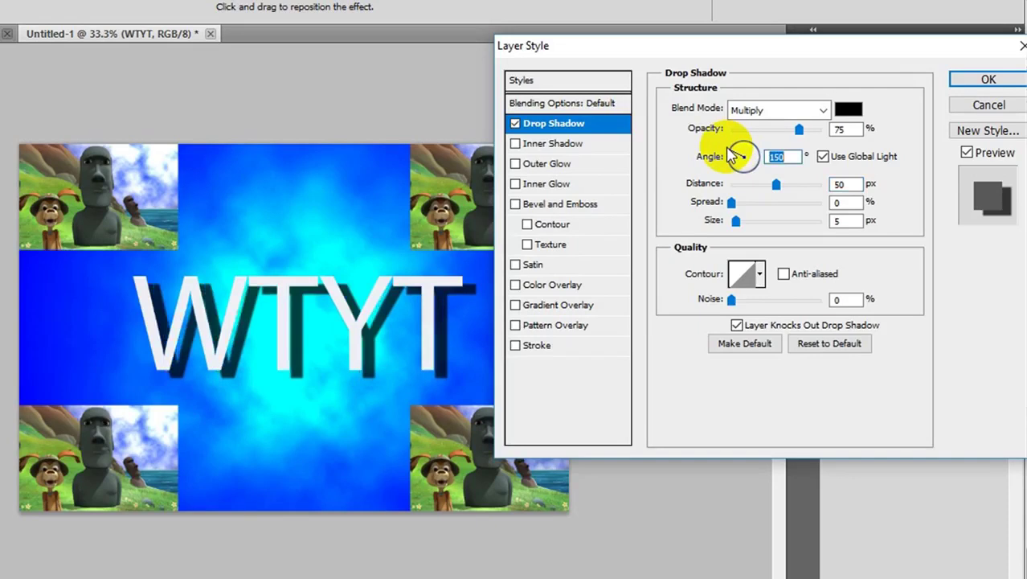
left_click_drag(774, 183, 760, 192)
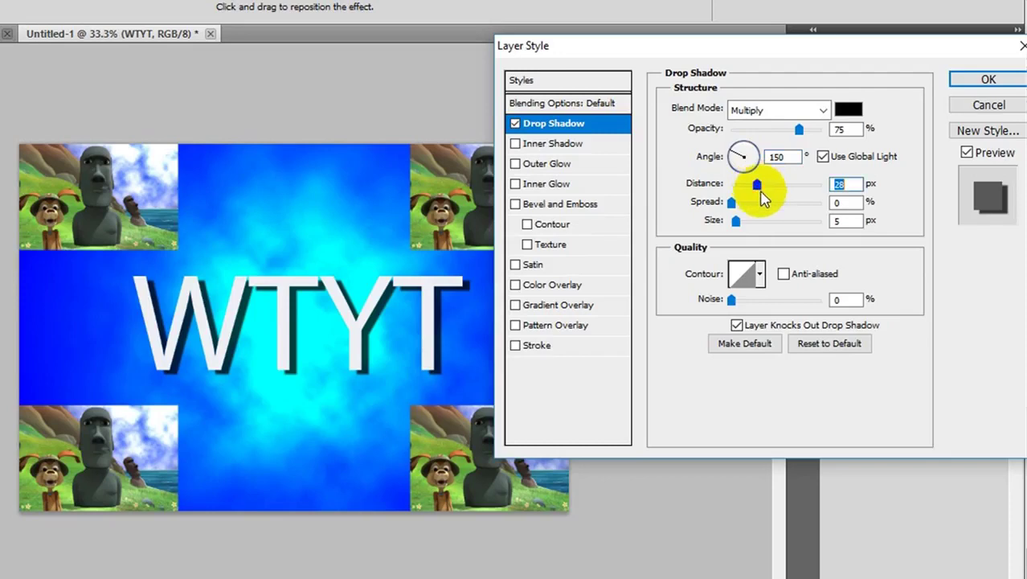
Step: Give the WTYT text an outer glow at 87% opacity and the blue-red-yellow preset as gradient overlay, and apply the layer style
left_click(532, 165)
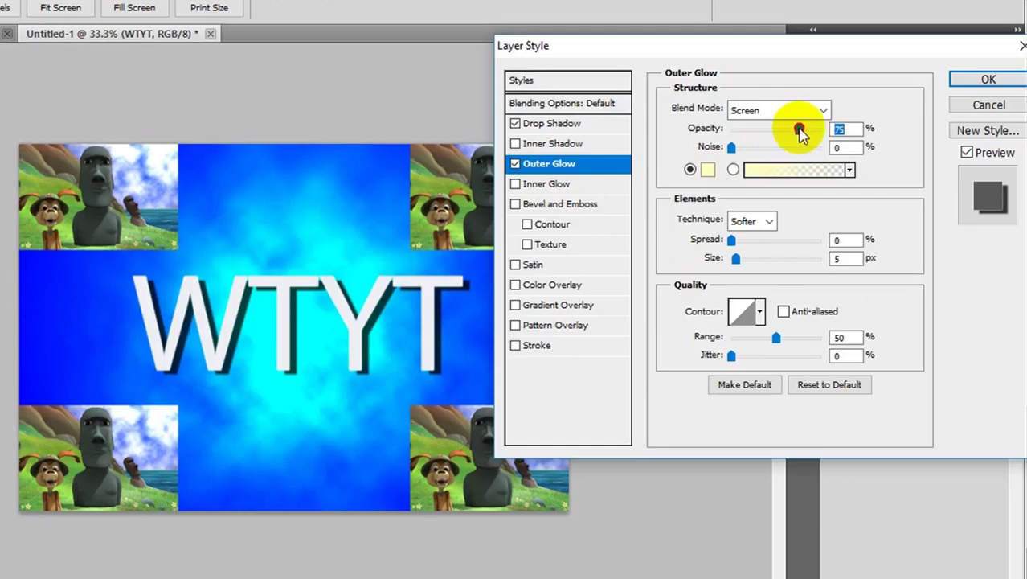
left_click_drag(799, 128, 811, 134)
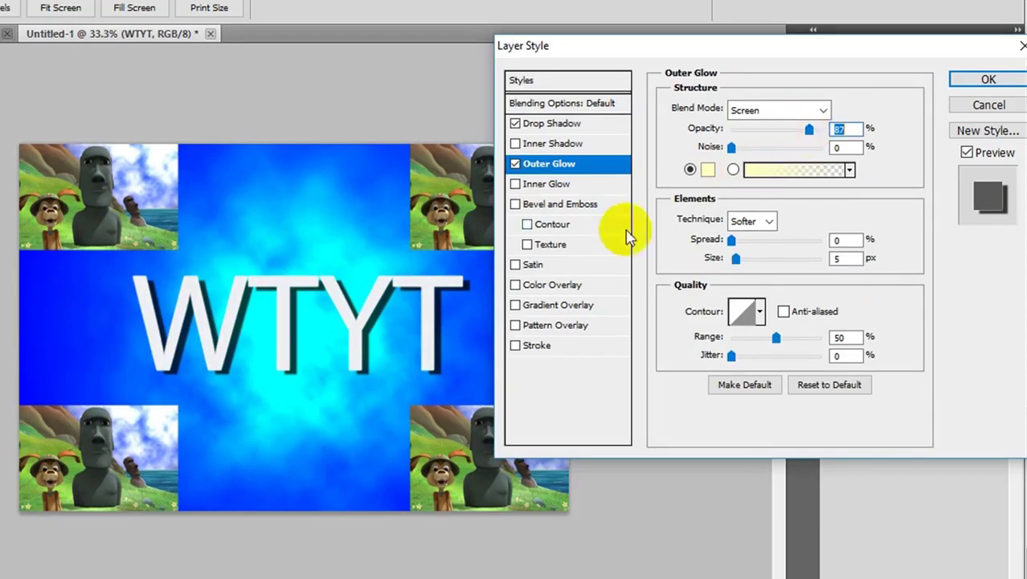
left_click(529, 309)
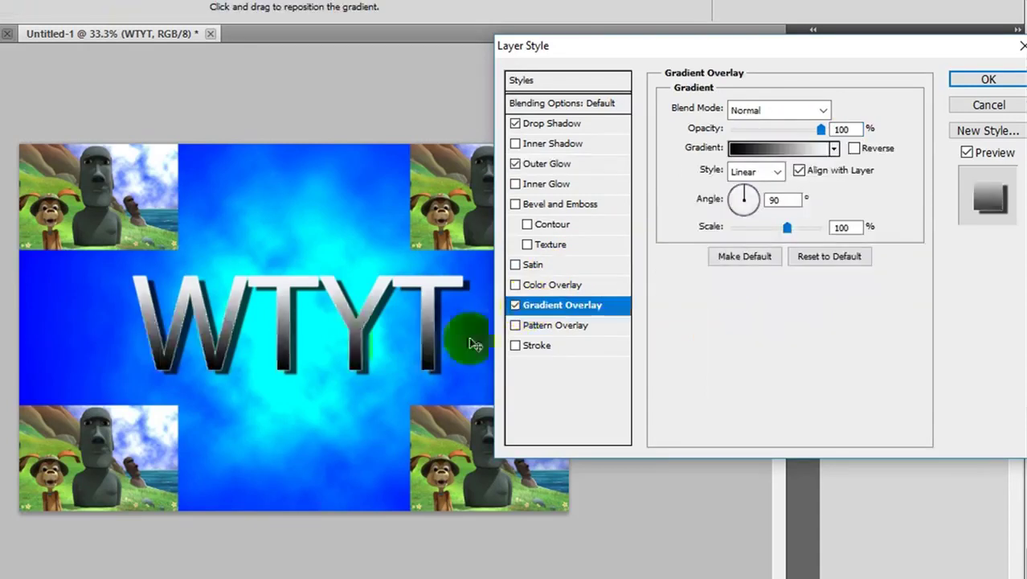
left_click_drag(470, 344, 395, 349)
left_click(834, 149)
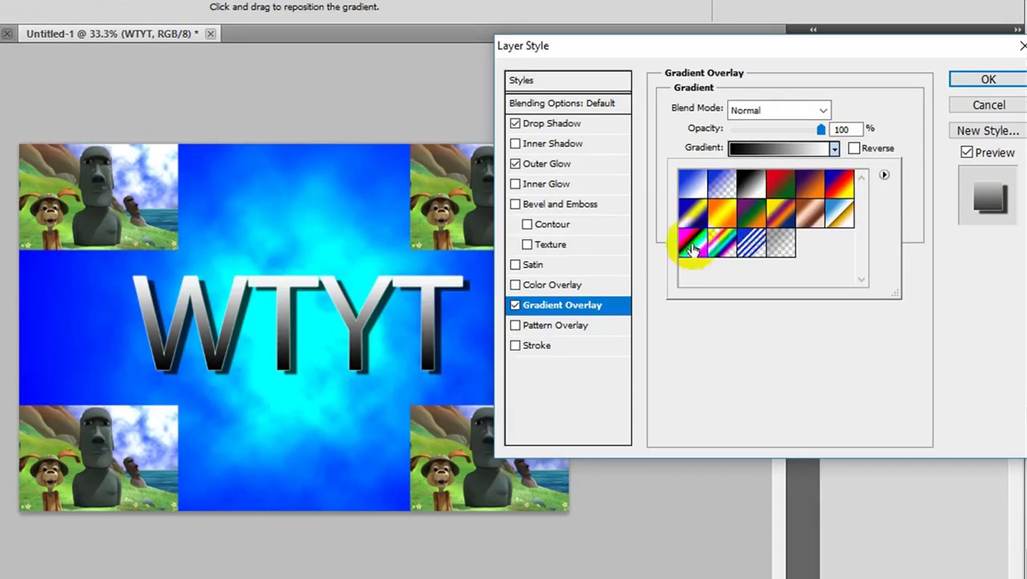
left_click(841, 186)
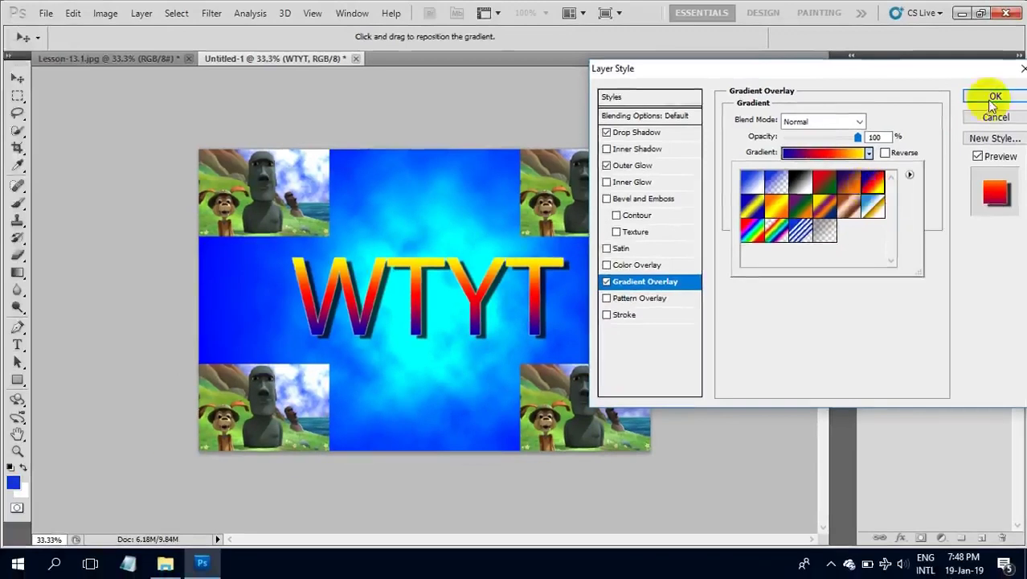
left_click(992, 102)
left_click(991, 102)
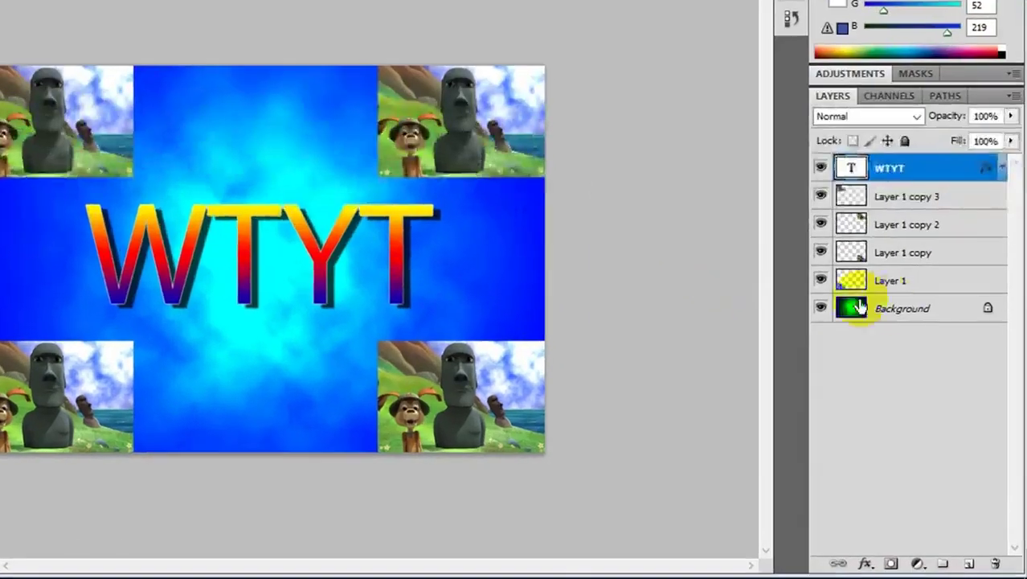
Step: Convert the Background layer to a smart object and open its contents for editing
right_click(890, 305)
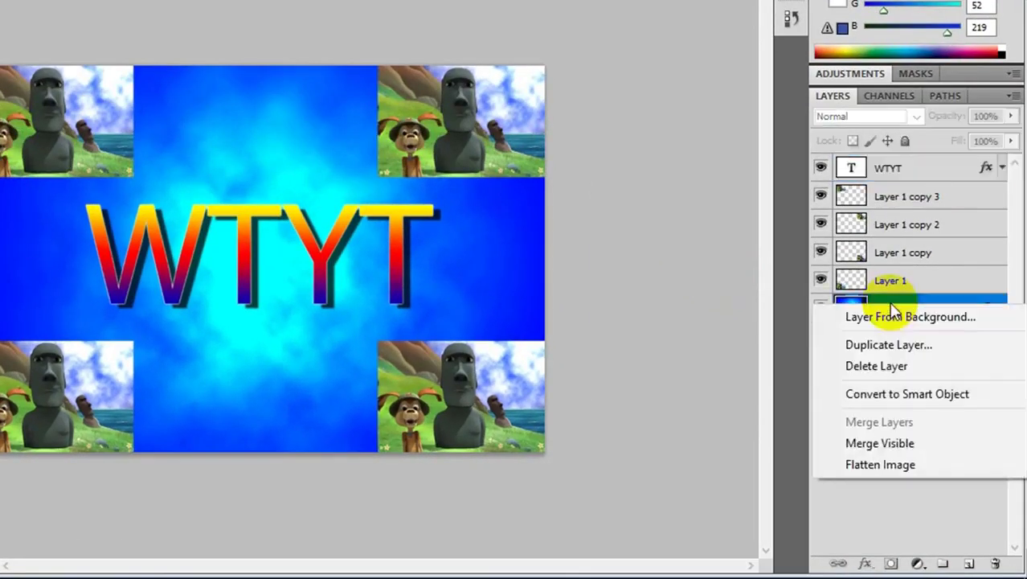
left_click(906, 394)
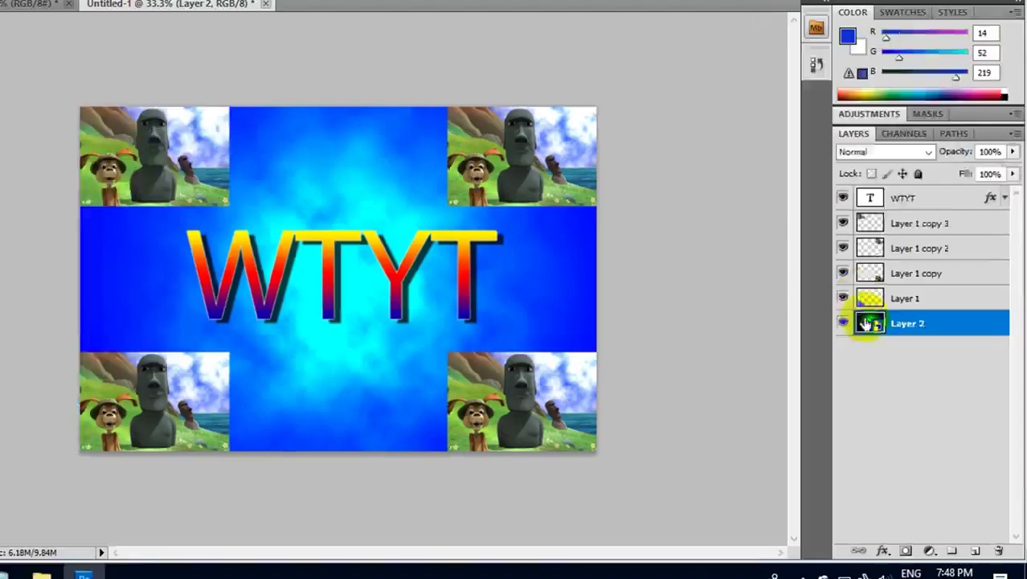
double_click(868, 323)
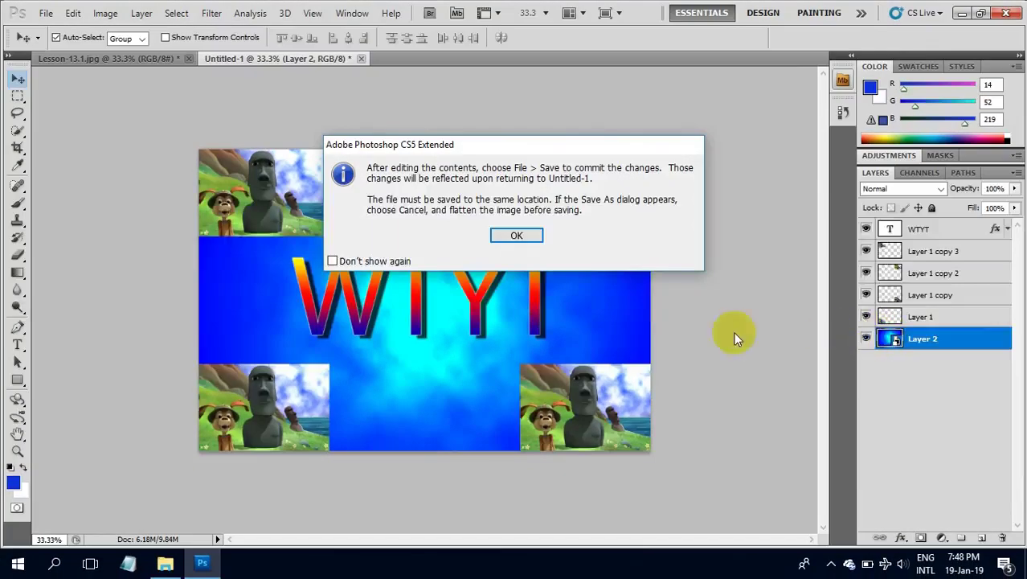
left_click(518, 236)
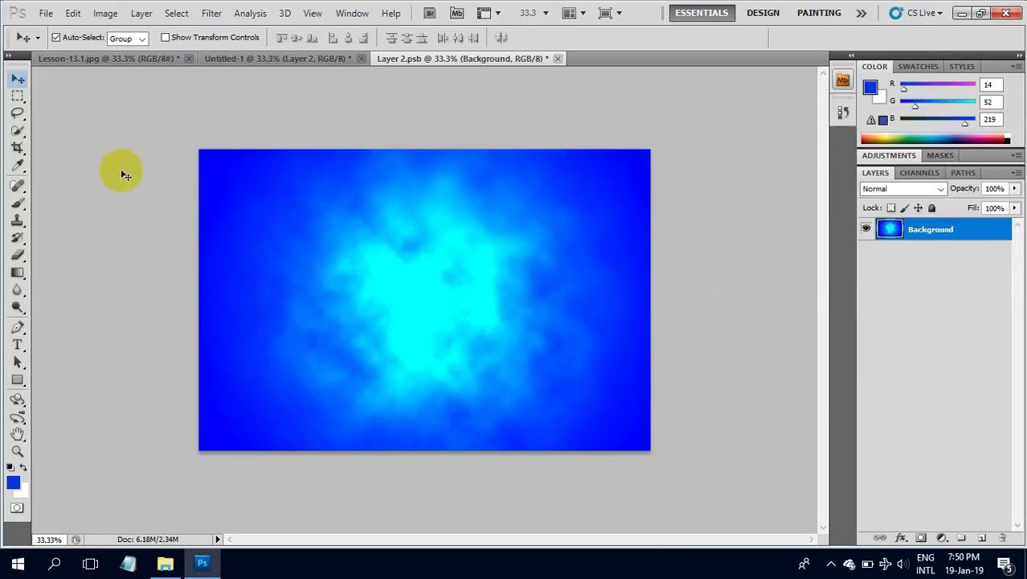
mouse_move(286, 350)
left_mouse_down()
mouse_move(301, 371)
mouse_move(252, 371)
mouse_move(344, 358)
left_mouse_up()
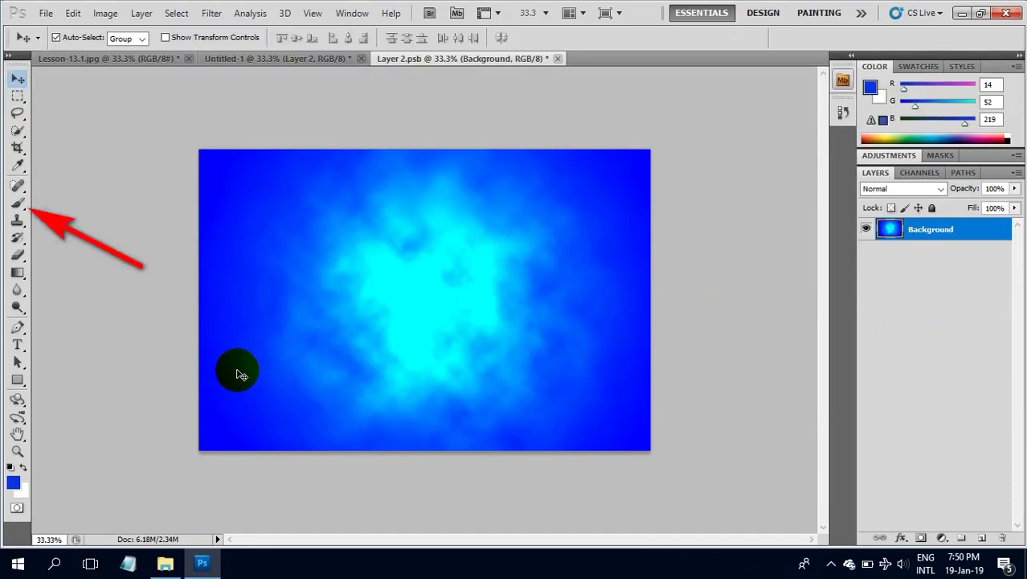
Step: Choose the Brush tool with the 134 px grass brush tip
left_click(23, 198)
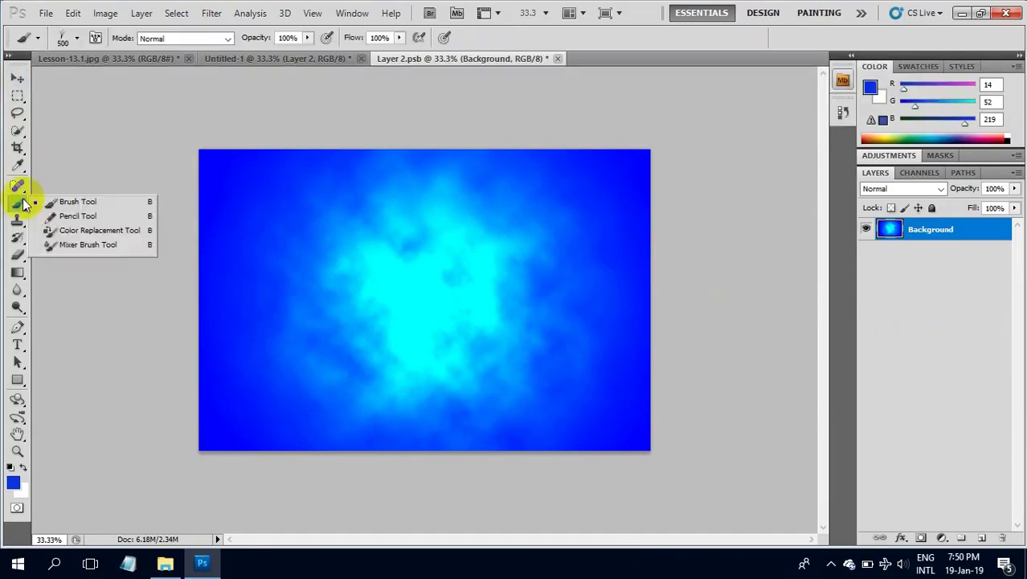
left_click(34, 200)
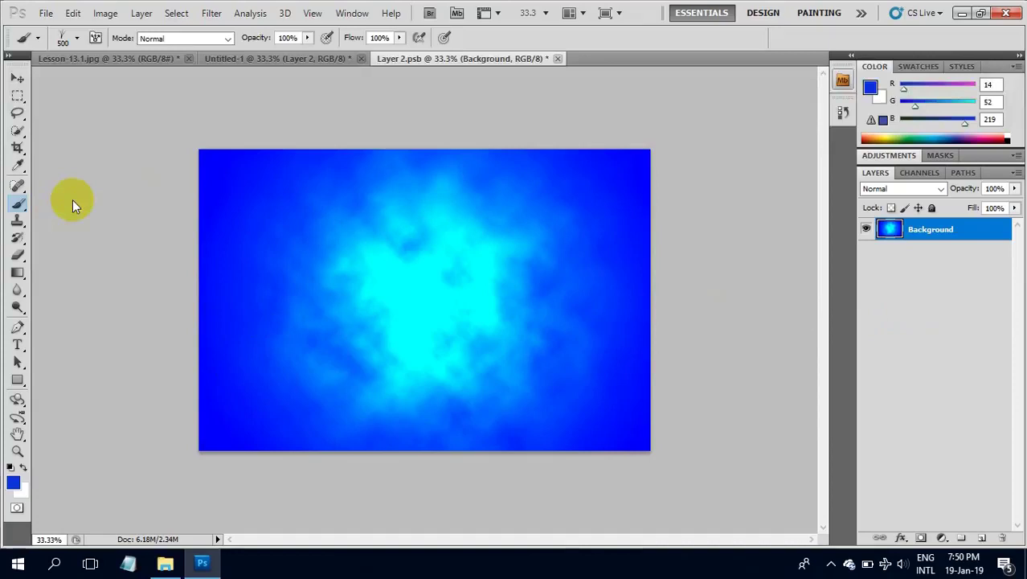
left_click(78, 38)
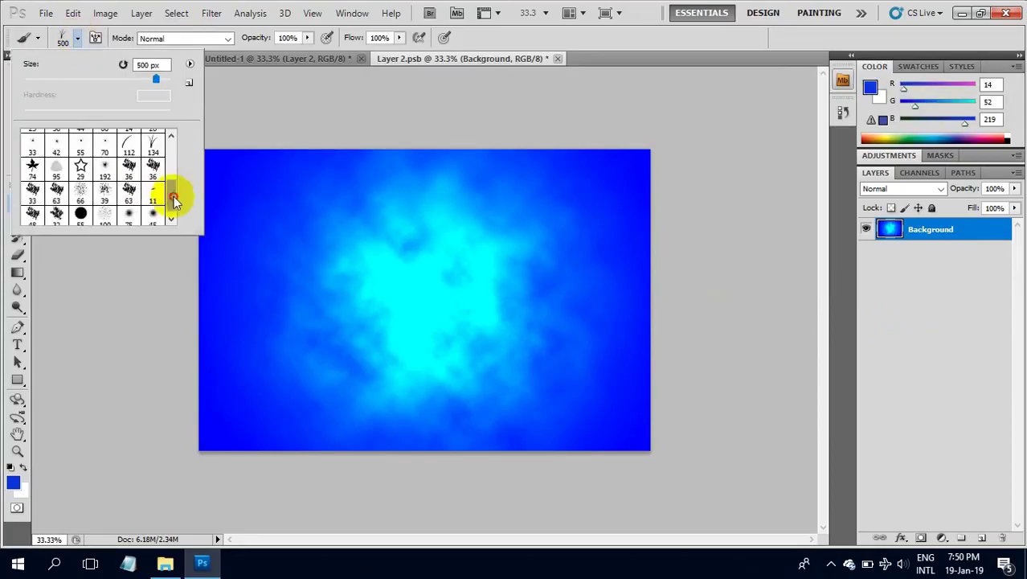
left_click_drag(174, 196, 172, 172)
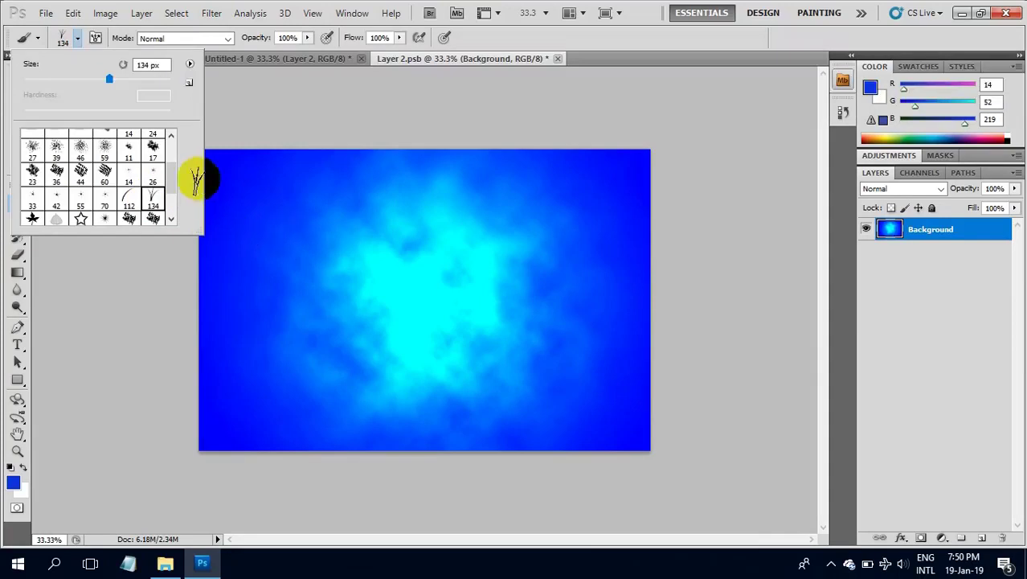
left_click(214, 97)
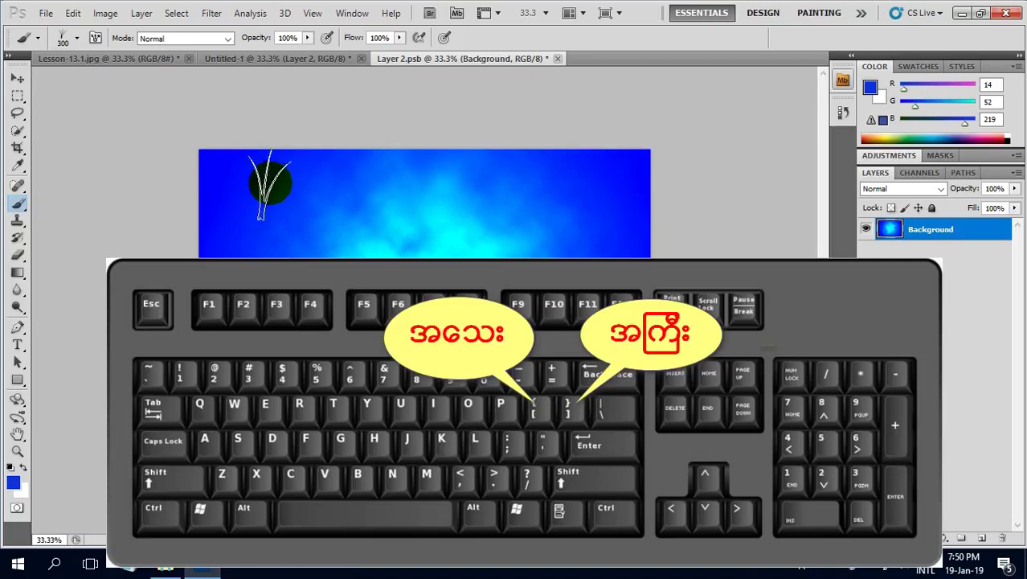
Step: Try larger and smaller sizes for the grass brush and leave it at 250 px
key("bracketright")
key("bracketright")
key("bracketright")
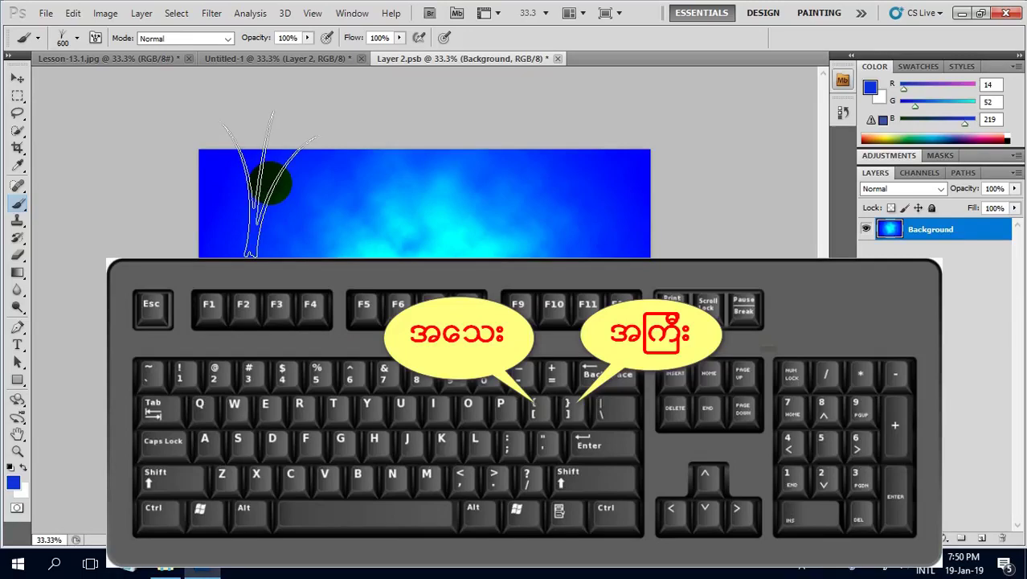
key("bracketleft")
key("bracketleft")
key("bracketleft")
key("bracketleft")
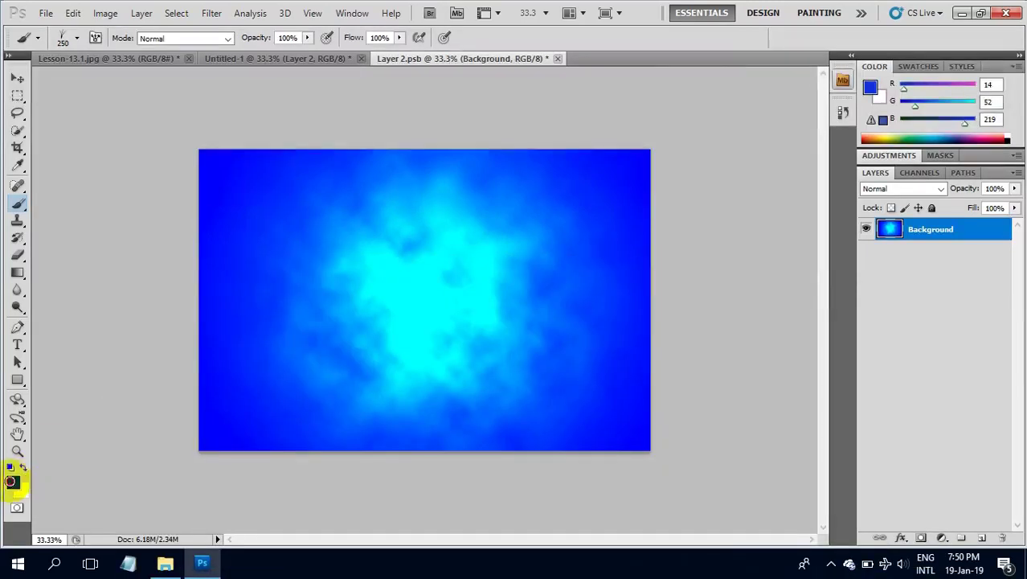
Step: Set the foreground colour to green (#1f8315) and return to the Brush tool
left_click(11, 481)
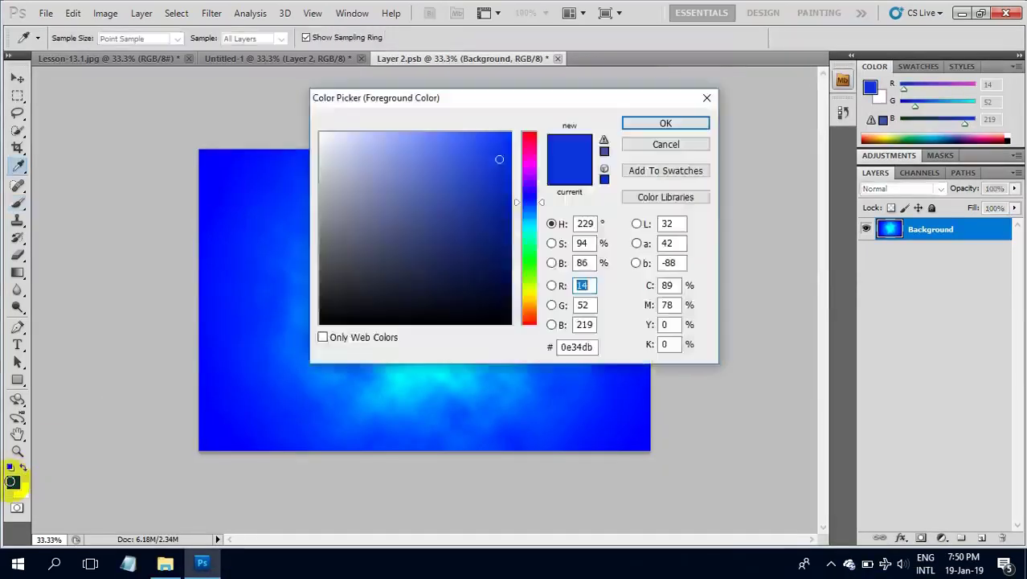
left_click(530, 264)
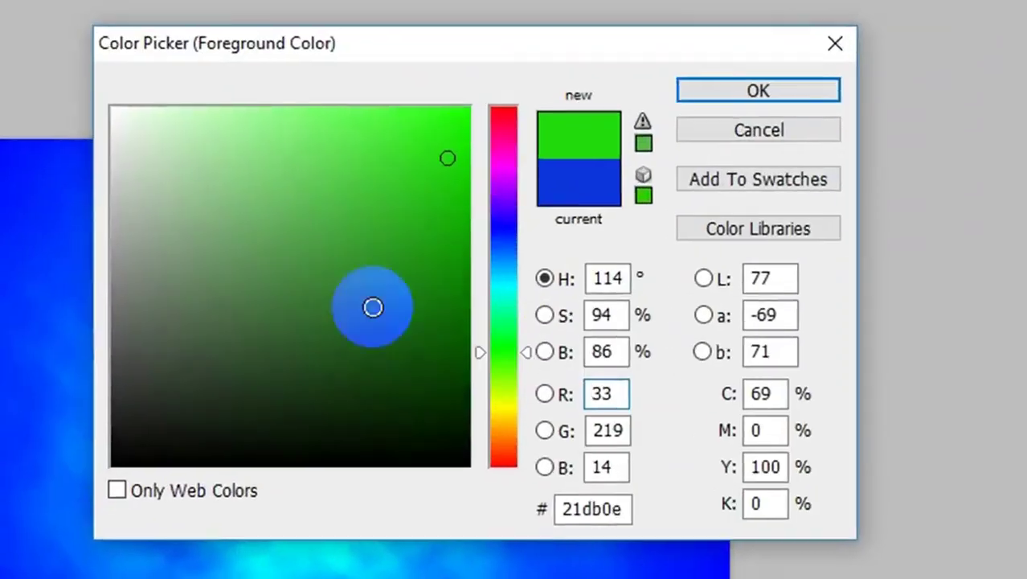
left_click(347, 385)
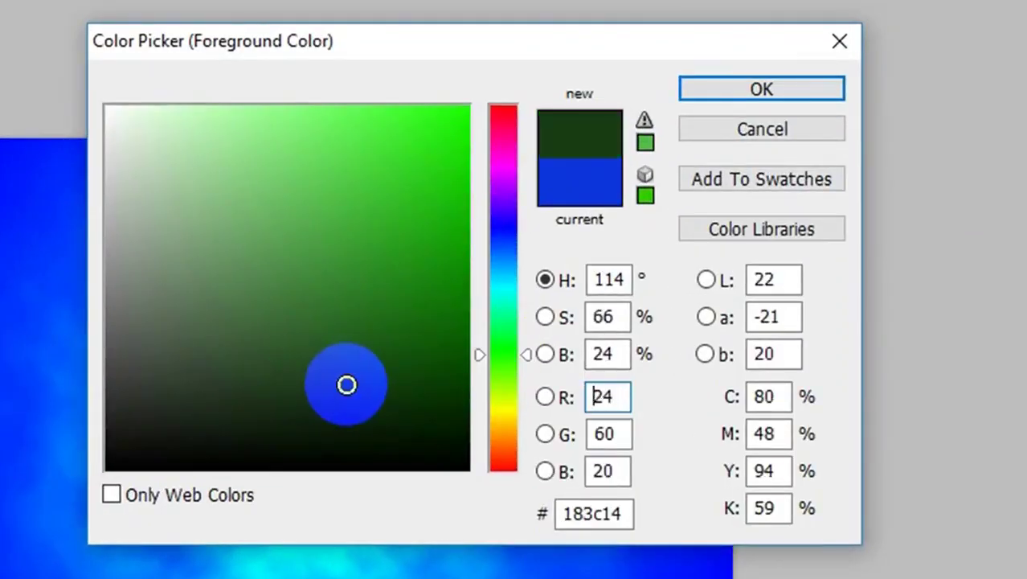
left_click(411, 282)
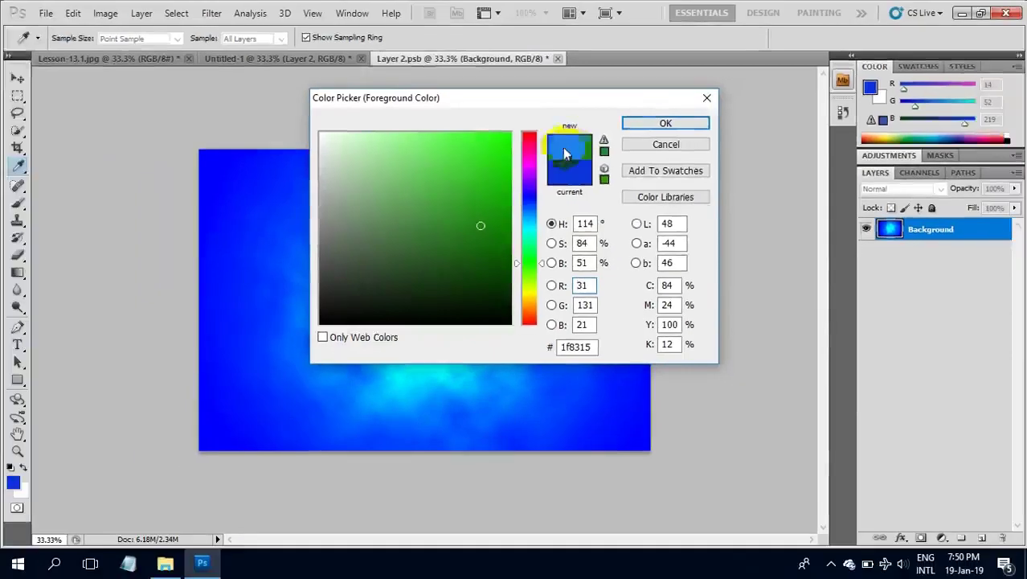
left_click(665, 123)
key("b")
left_click(472, 229)
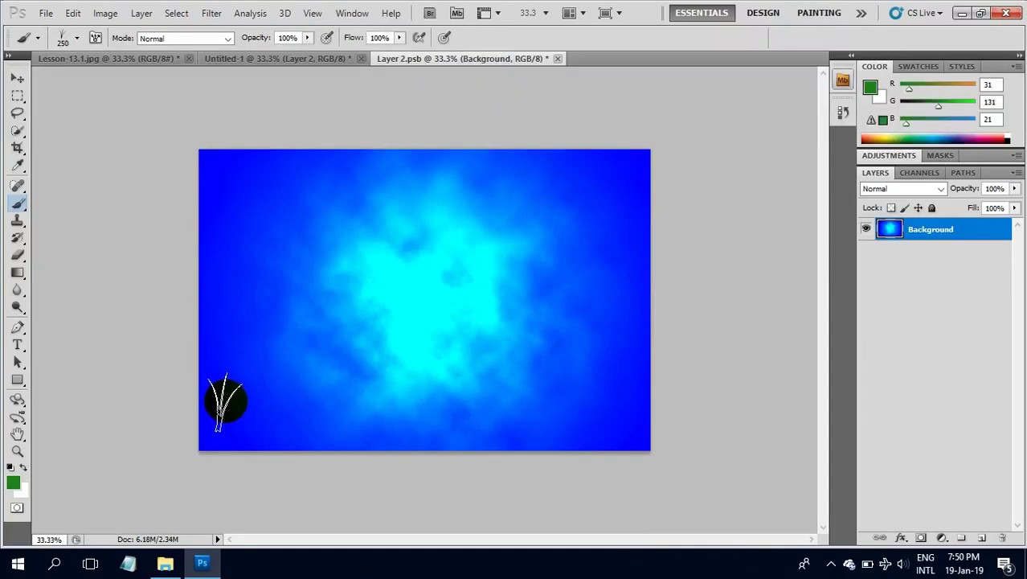
Step: Paint a band of grass along the lower edge of the blue sky, then save and close the smart object's contents
mouse_move(218, 407)
left_mouse_down()
mouse_move(634, 418)
mouse_move(444, 434)
mouse_move(217, 414)
mouse_move(316, 391)
left_mouse_up()
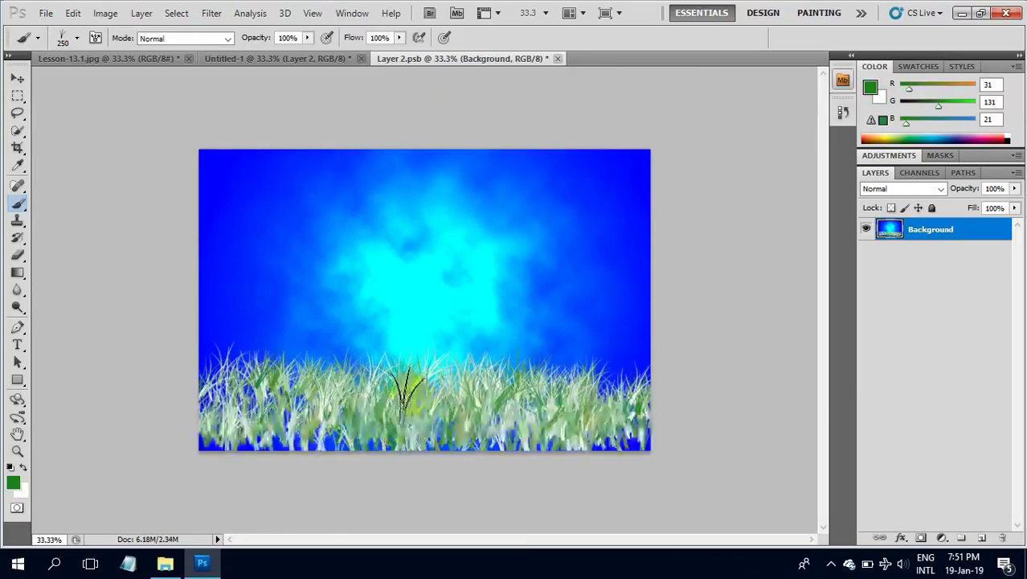
left_click(559, 60)
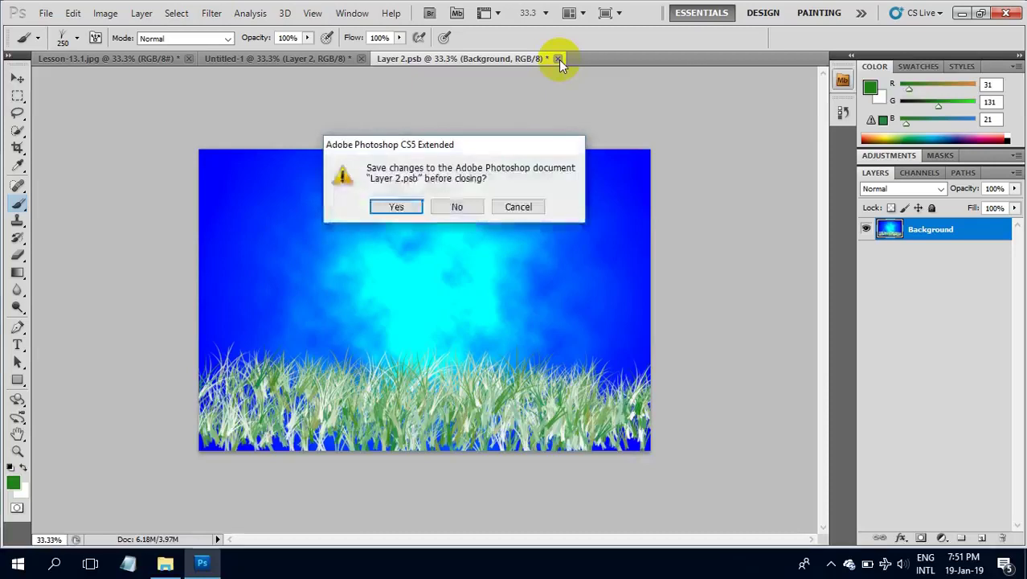
left_click(395, 208)
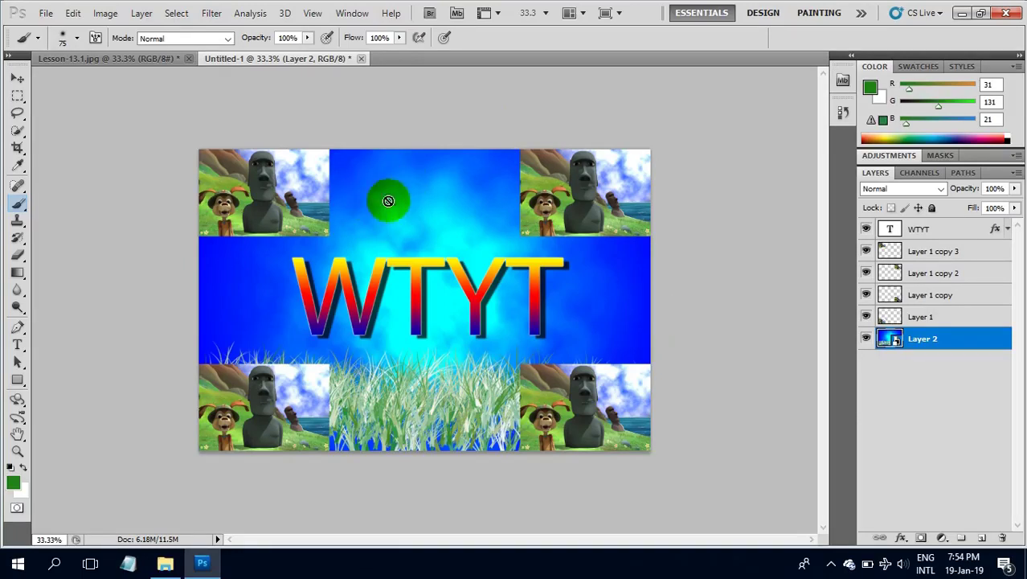
Step: Turn on Auto-Select for the Move tool and select the upper-left and then the upper-right statue picture on the canvas
left_click(18, 80)
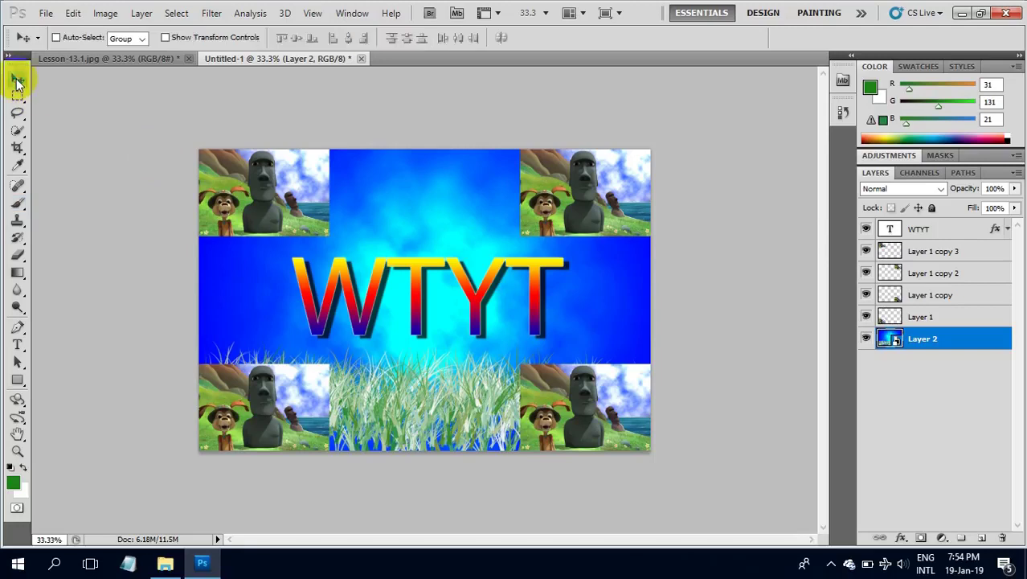
left_click(56, 37)
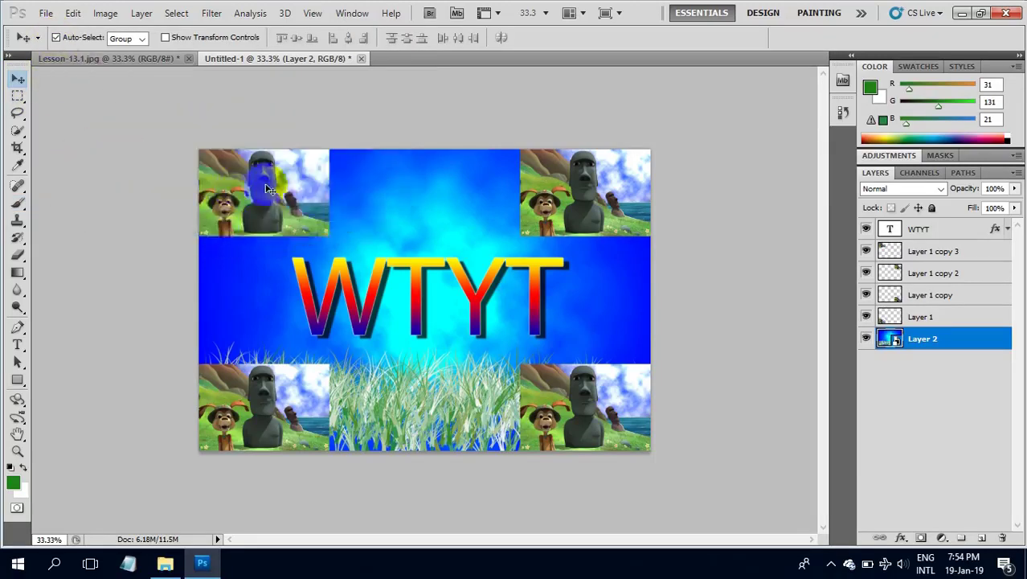
left_click(272, 186)
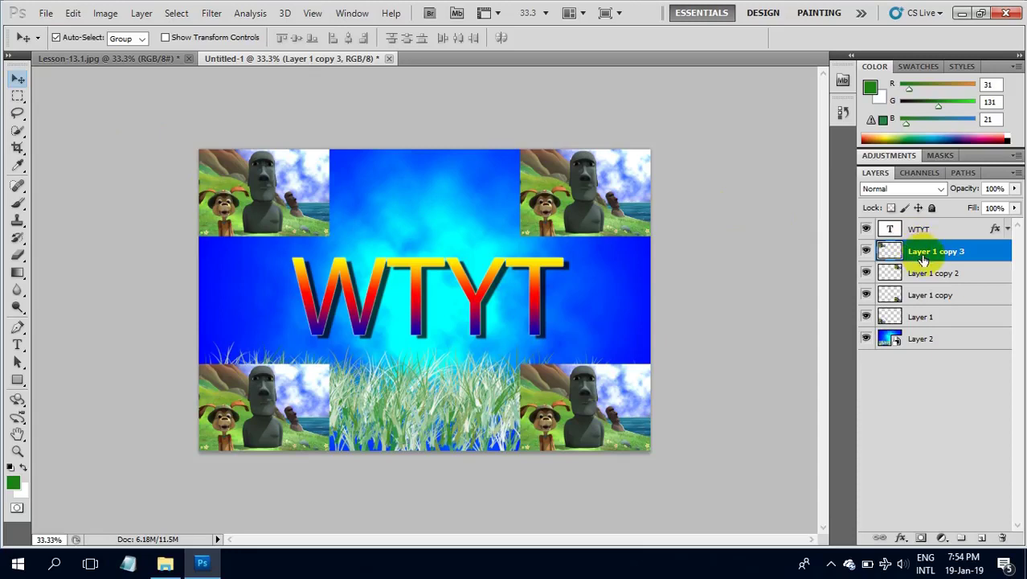
left_click(595, 201)
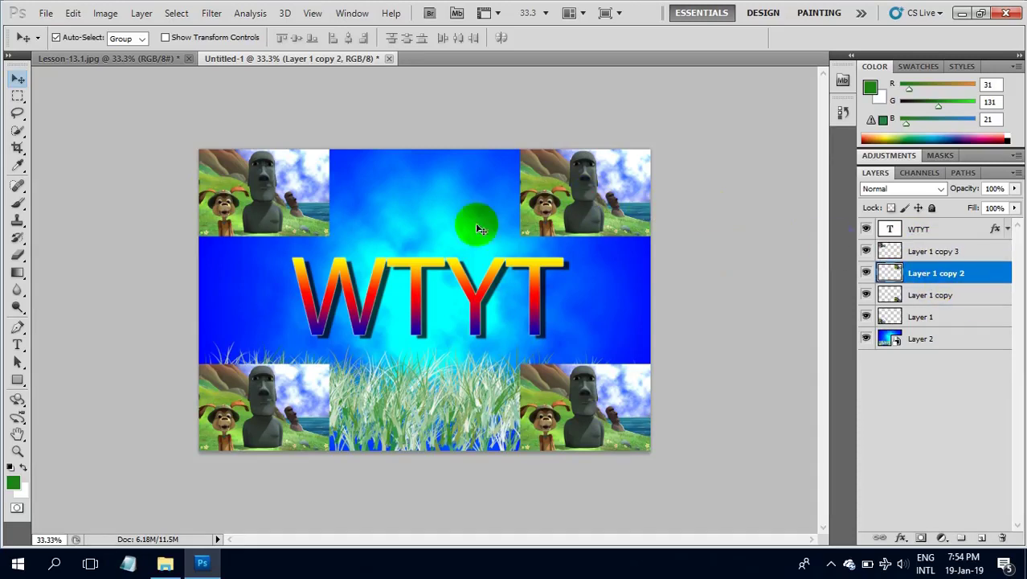
Step: Apply the Watercolor filter from the Filter Gallery to the upper-left statue picture, with brush detail 9, shadow intensity 1 and texture 1
left_click(295, 197)
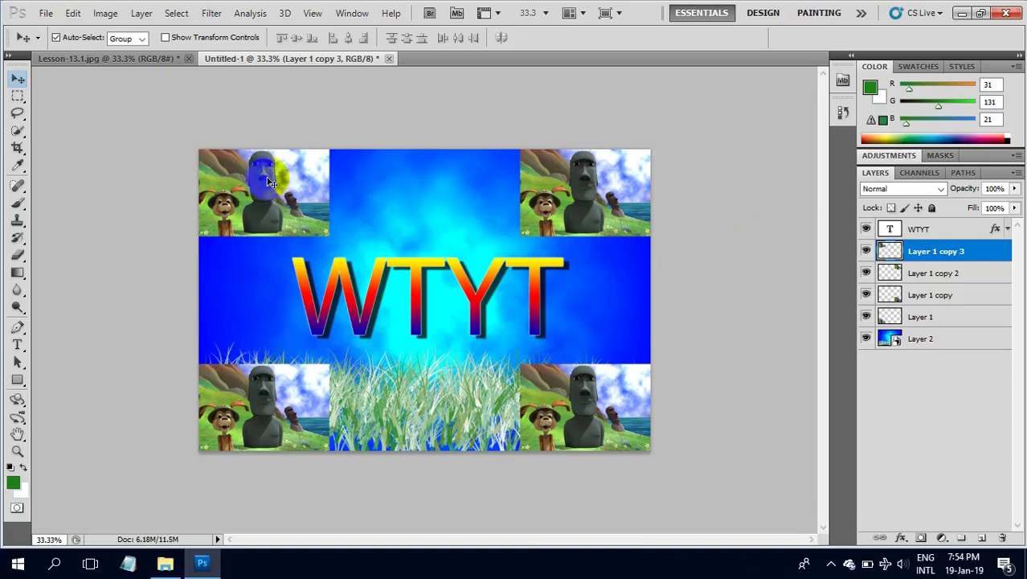
left_click(216, 15)
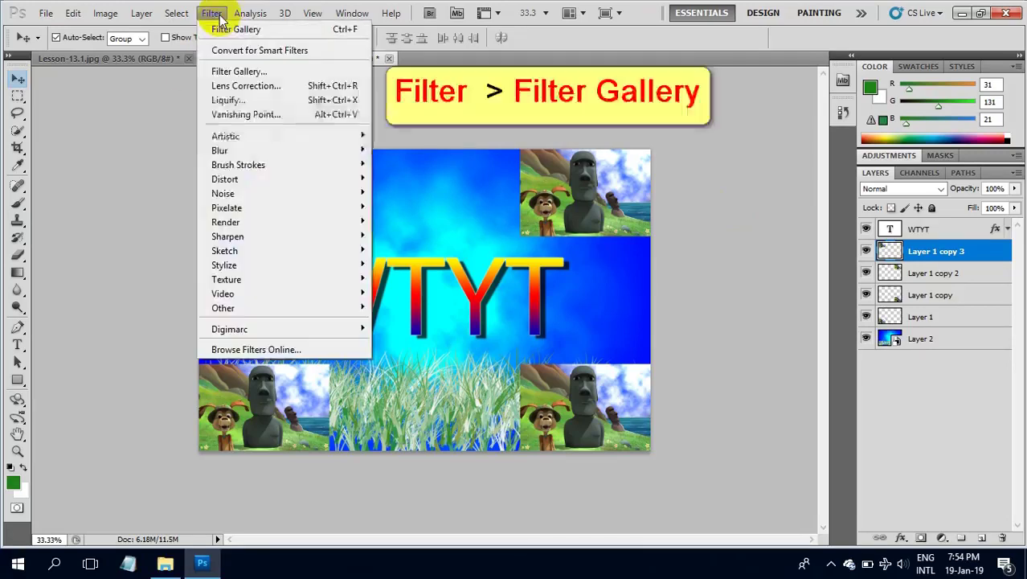
left_click(245, 74)
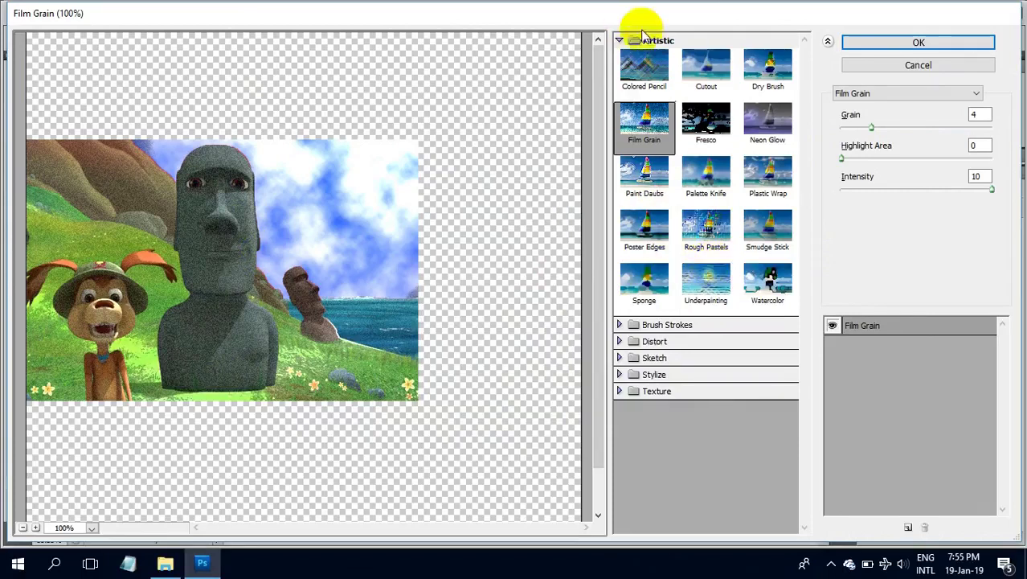
left_click(710, 229)
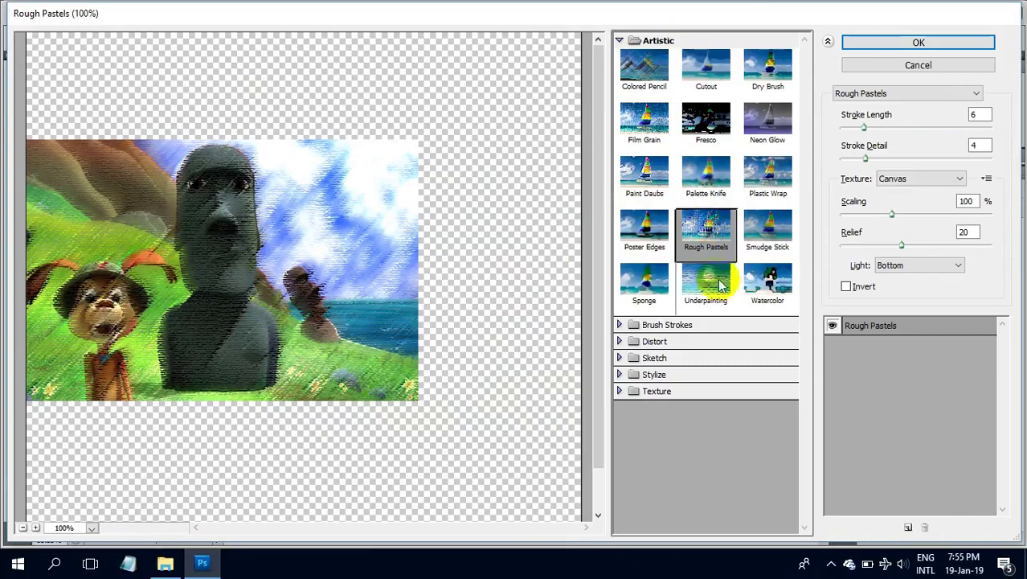
left_click(769, 278)
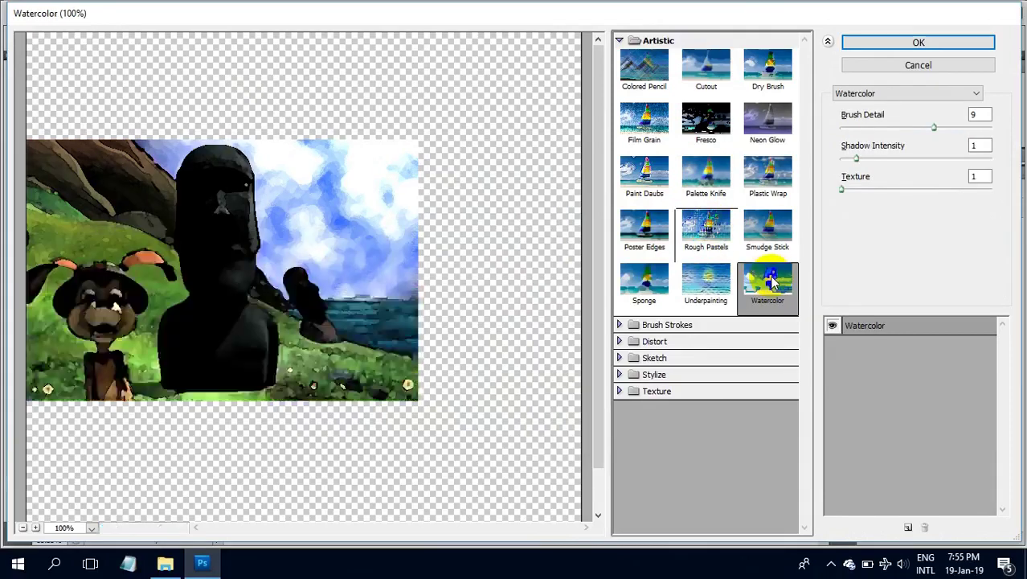
left_click(916, 42)
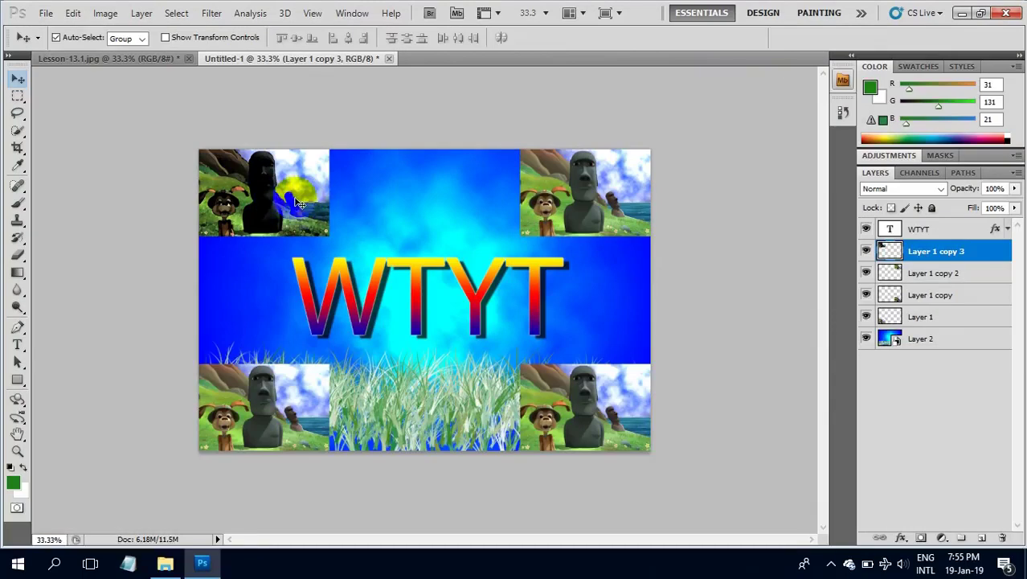
mouse_move(295, 204)
left_mouse_down()
mouse_move(261, 186)
mouse_move(272, 211)
mouse_move(265, 205)
mouse_move(299, 204)
left_mouse_up()
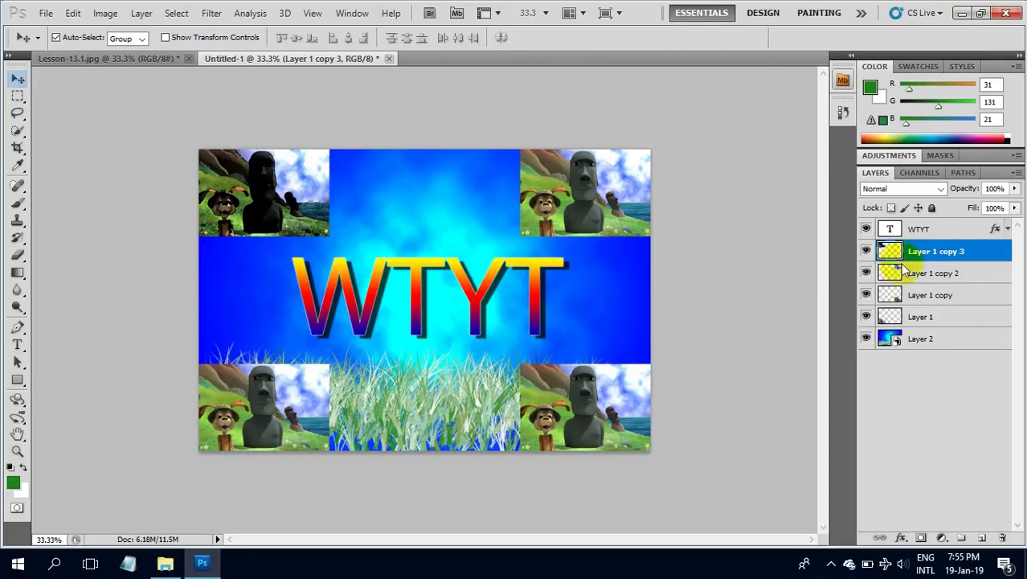
left_click(977, 255)
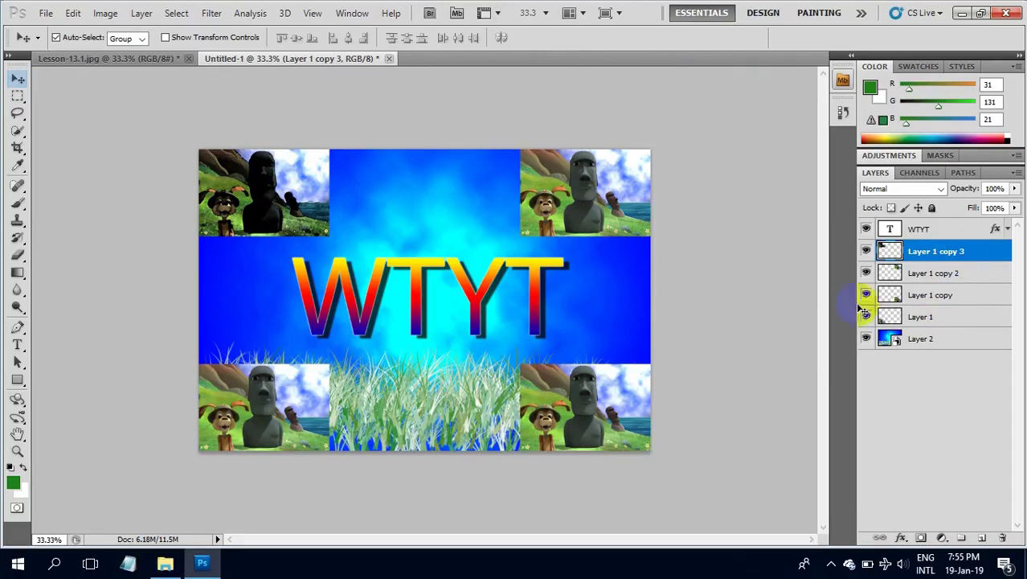
Step: Convert the upper-right statue picture's layer, Layer 1 copy 2, to a smart object
left_click(601, 192)
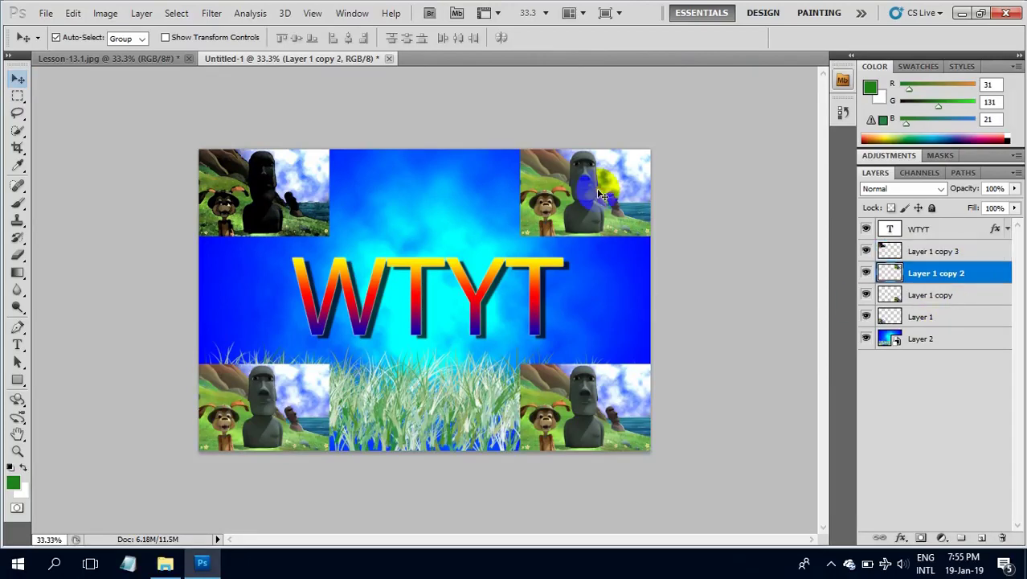
left_click_drag(601, 193, 609, 187)
right_click(914, 275)
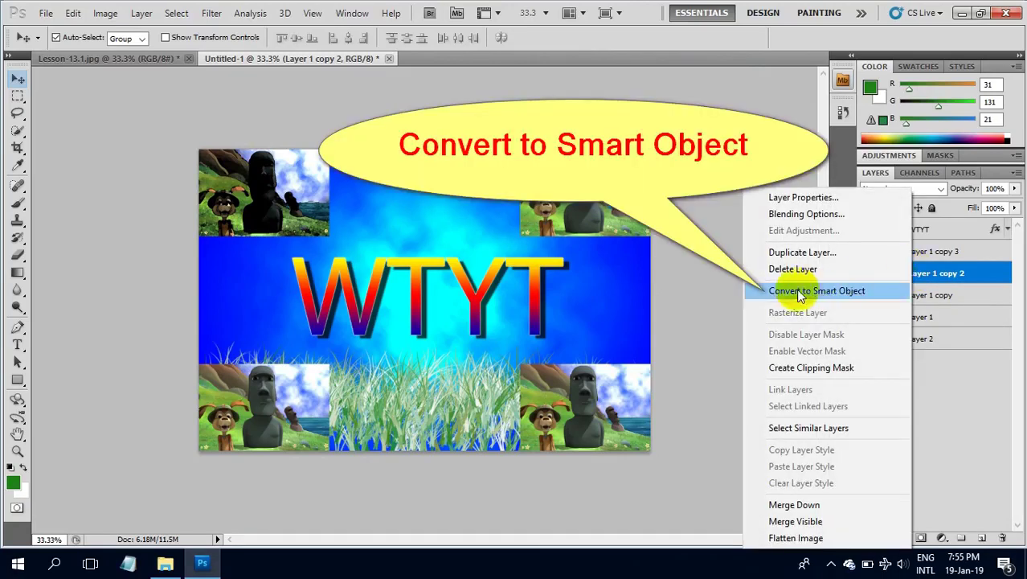
left_click(823, 293)
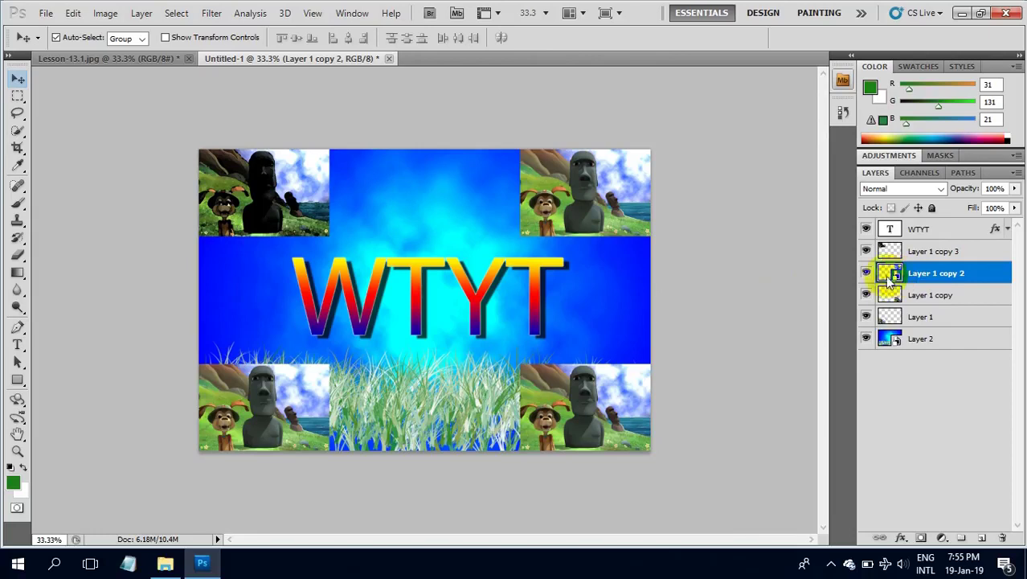
Step: In the Filter Gallery, stack a Rough Pastels effect above a Watercolor effect for the upper-right statue picture
left_click(212, 14)
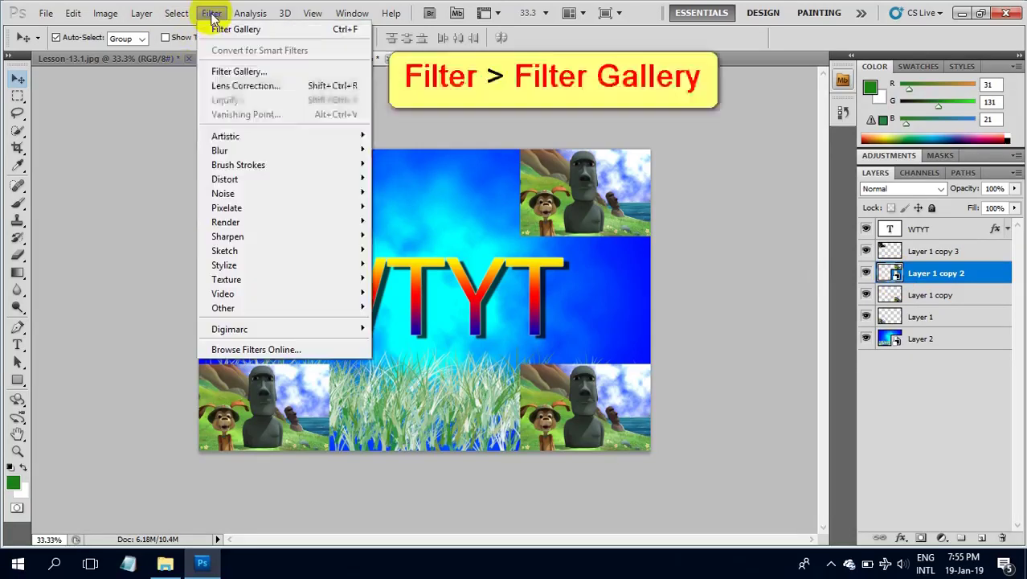
left_click(223, 75)
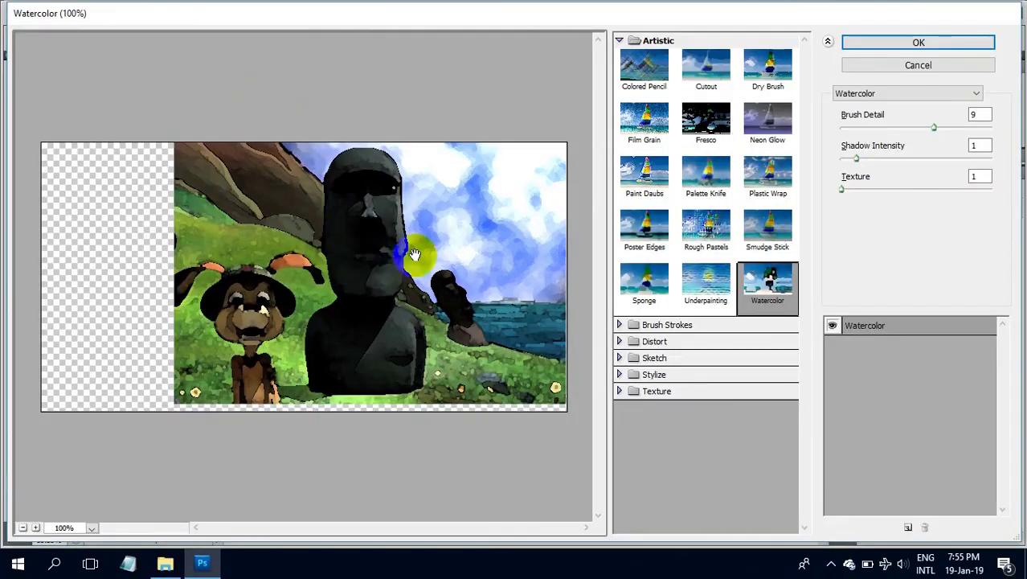
left_click(718, 233)
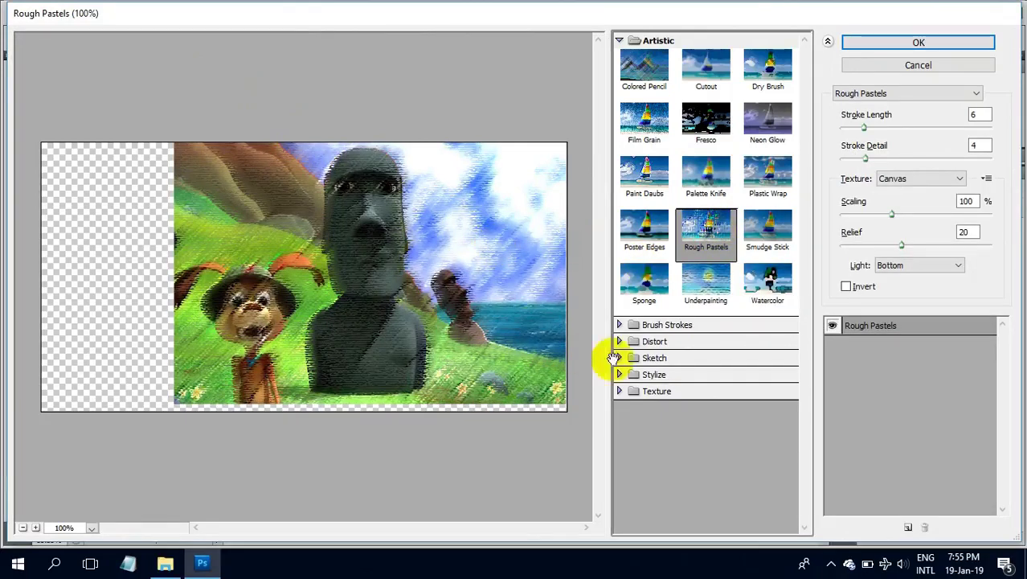
left_click(909, 527)
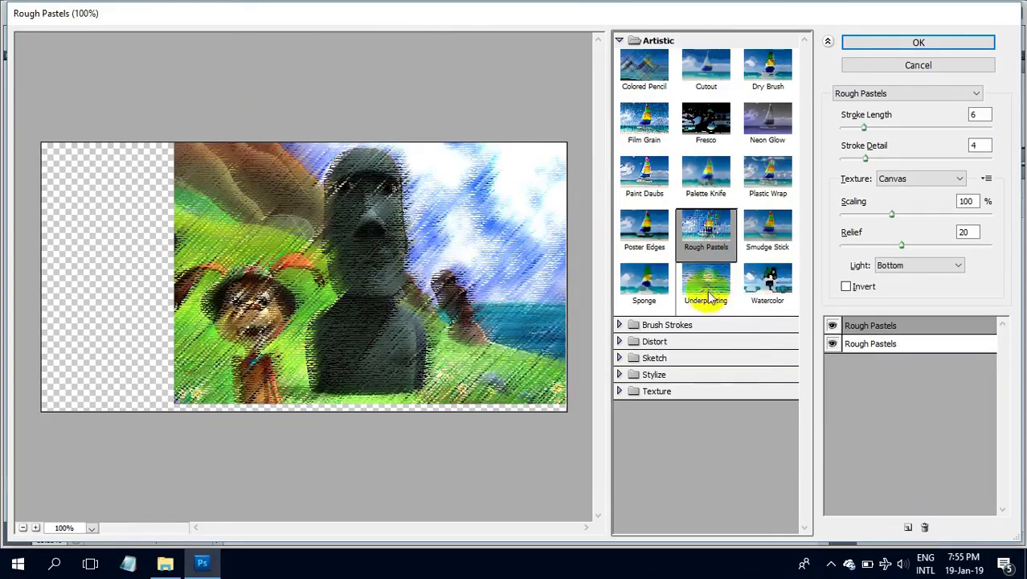
left_click(848, 343)
left_click(770, 291)
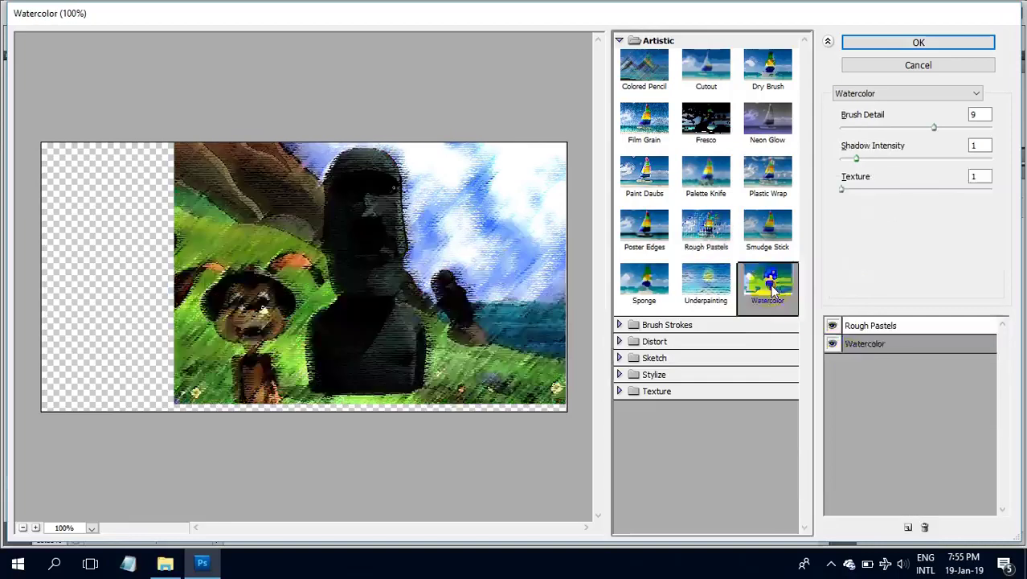
Step: Hide and show the Rough Pastels and Watercolor effects one at a time to compare them in the preview
left_click(831, 326)
left_click(832, 326)
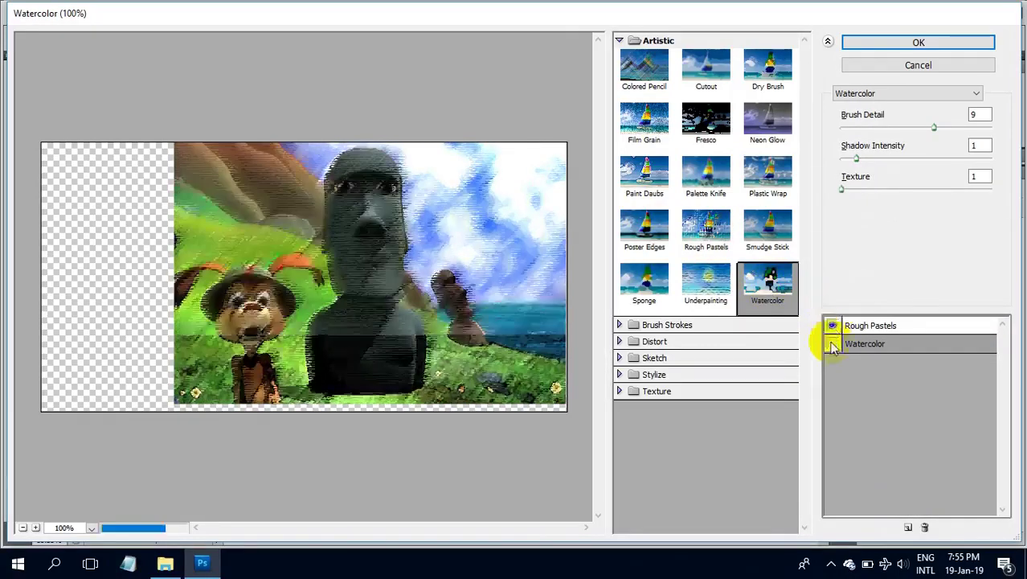
left_click(831, 344)
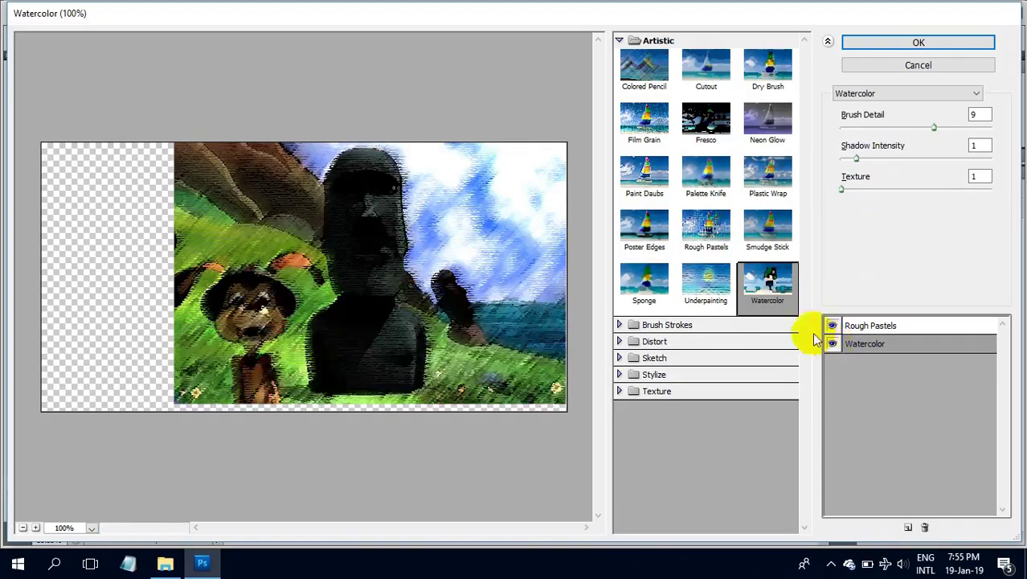
left_click(832, 343)
Step: Delete the Rough Pastels effect and apply the remaining Watercolor effect to the upper-right picture as a smart filter
left_click(881, 331)
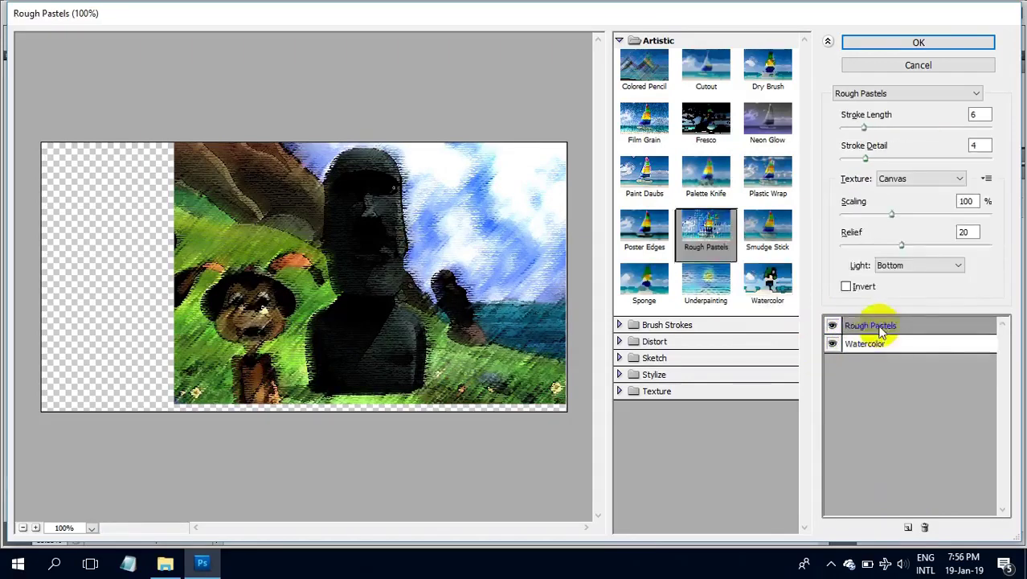
left_click(925, 527)
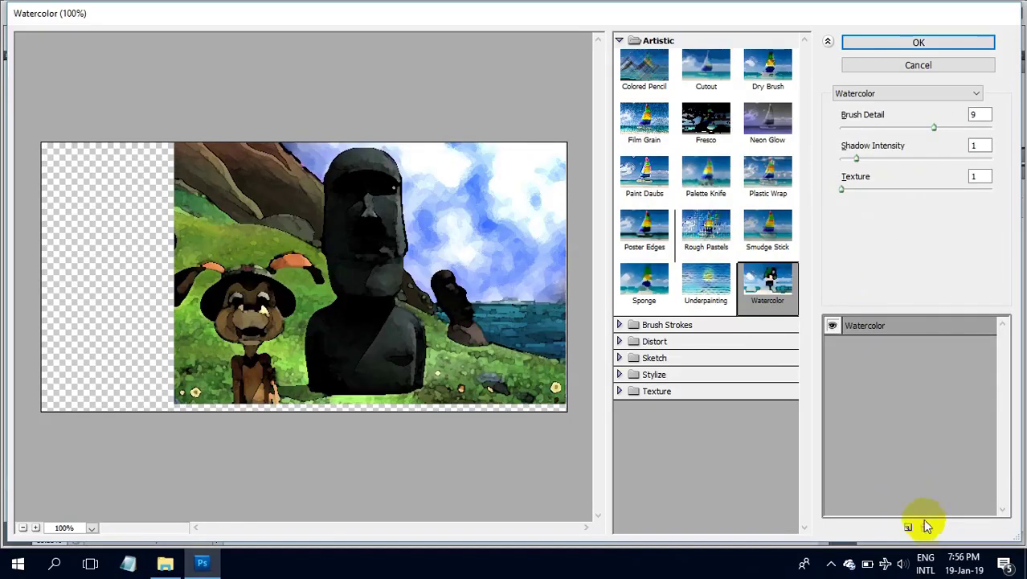
left_click(900, 47)
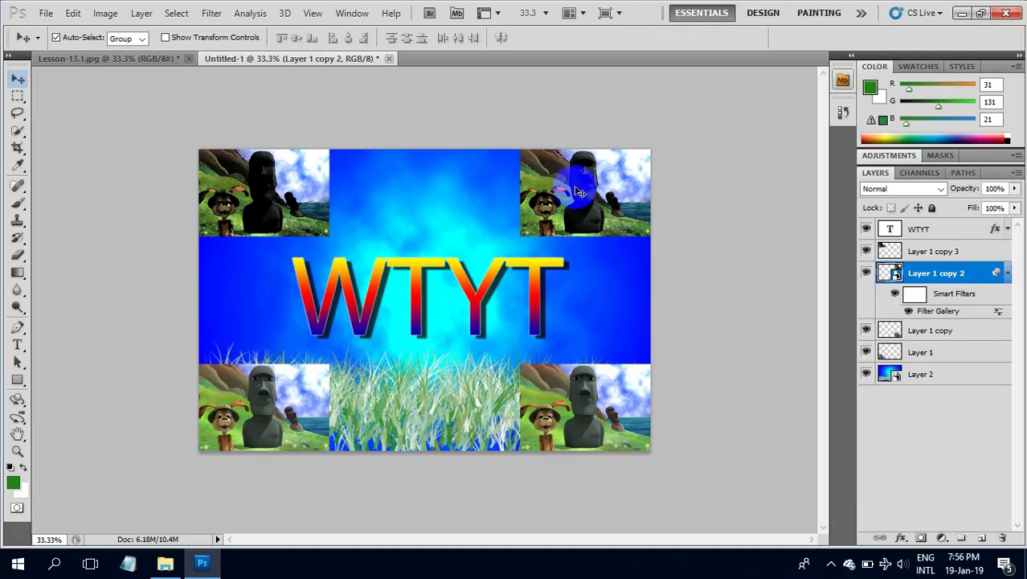
left_click_drag(576, 194, 611, 206)
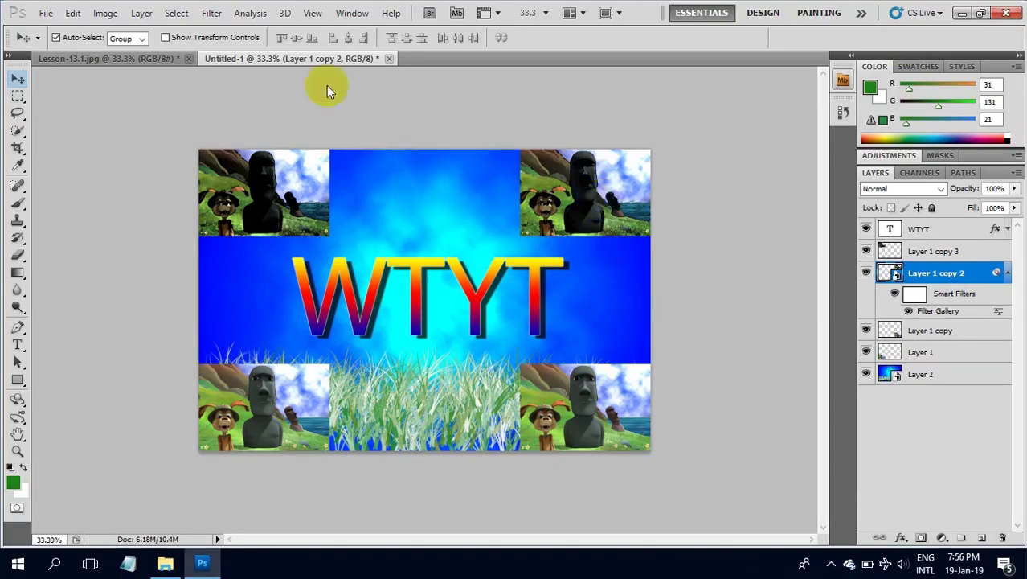
Step: Add a Graphic Pen sketch smart filter to the upper-right picture with stroke length 15 and light/dark balance 30, and collapse its filter list
left_click(211, 14)
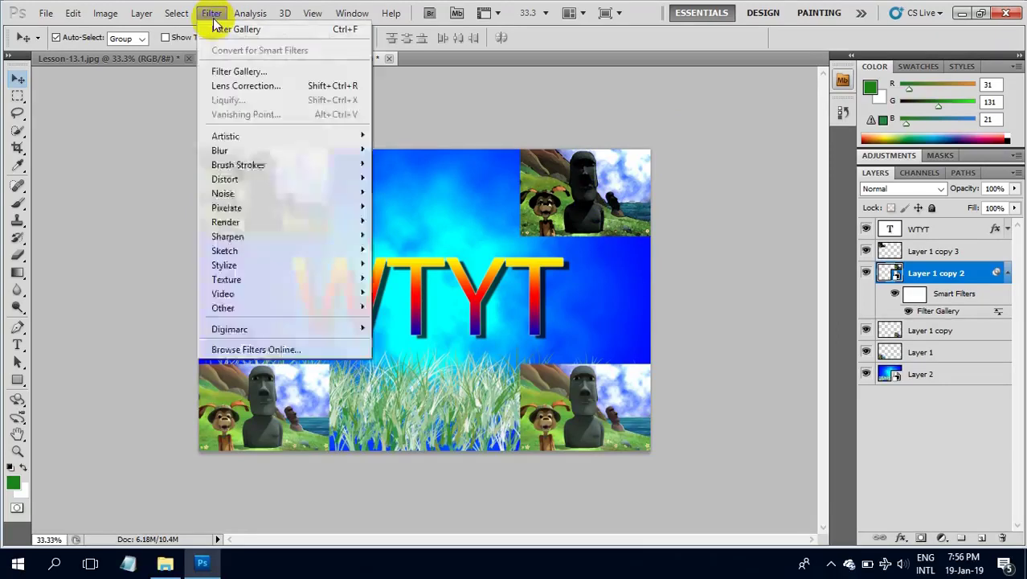
left_click(236, 74)
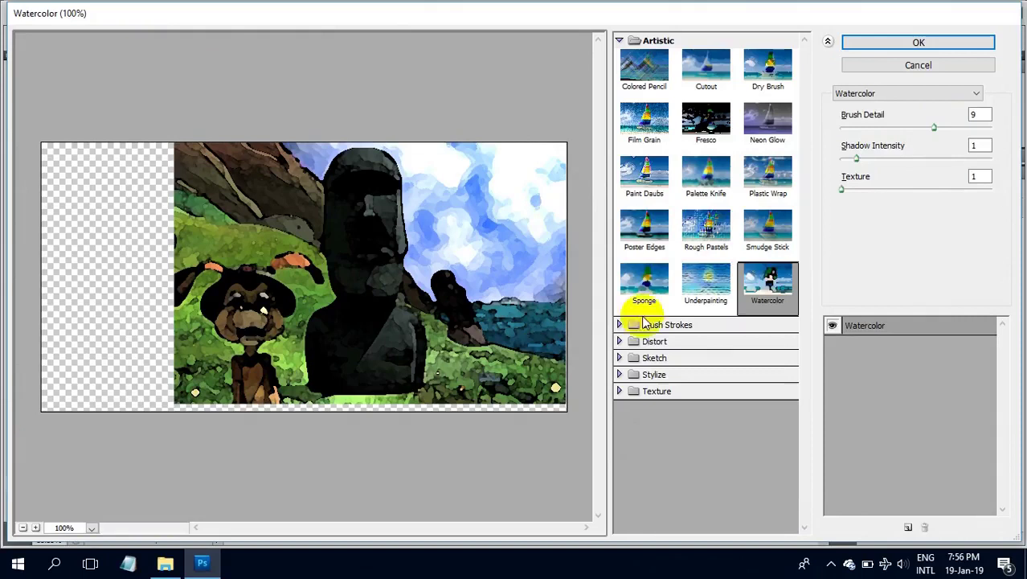
left_click(619, 326)
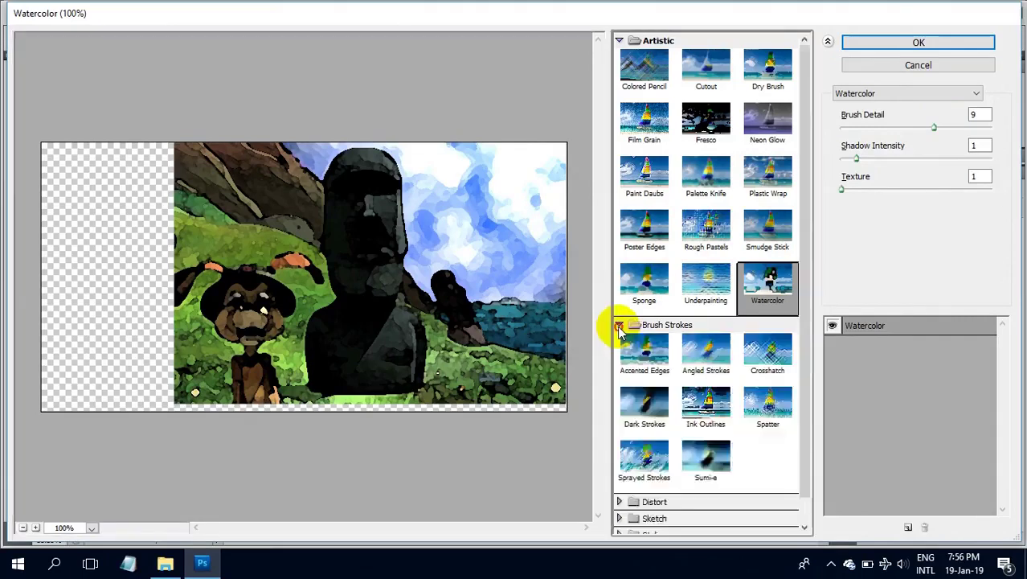
left_click(620, 325)
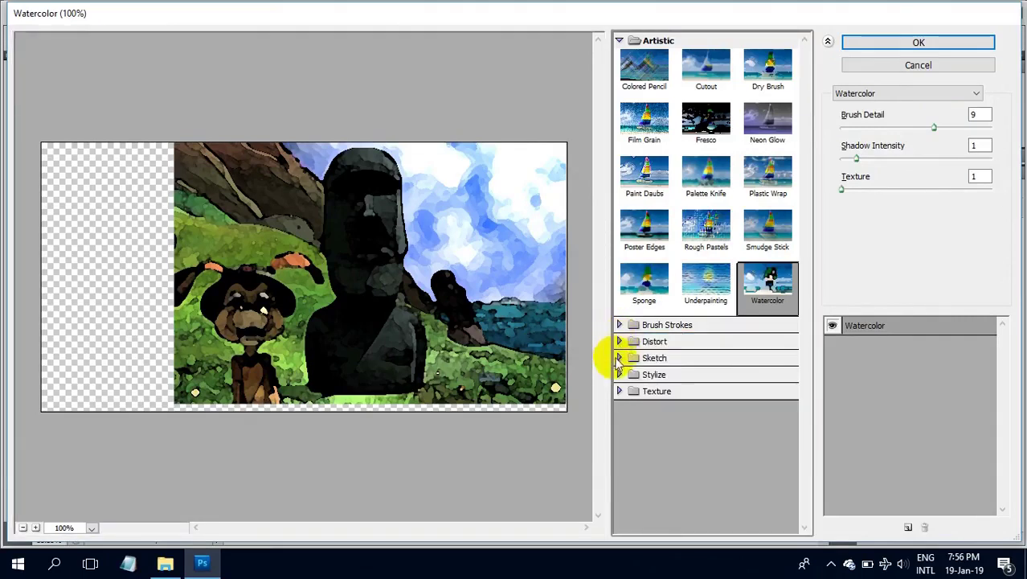
left_click(618, 358)
left_click(768, 444)
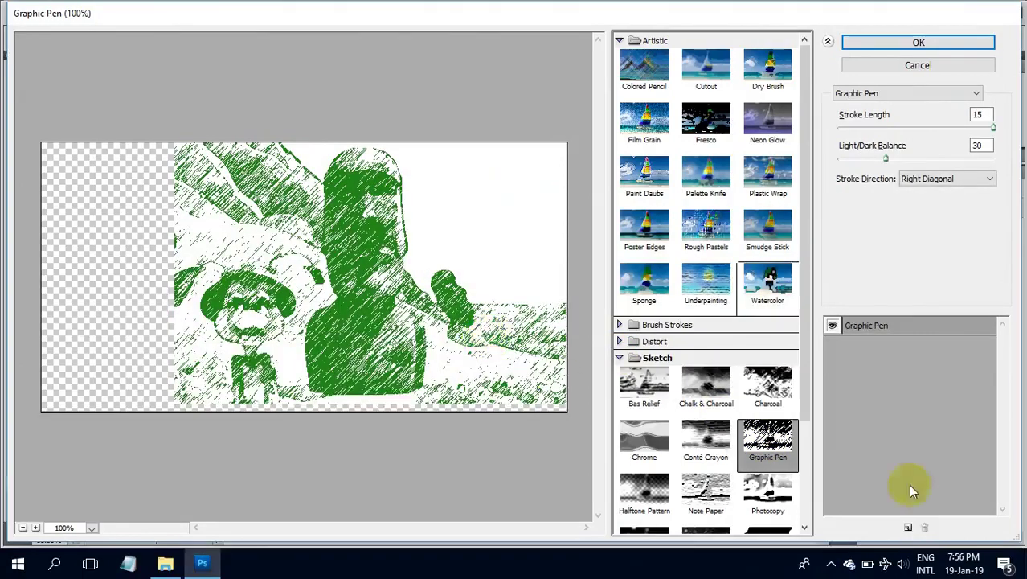
left_click(917, 41)
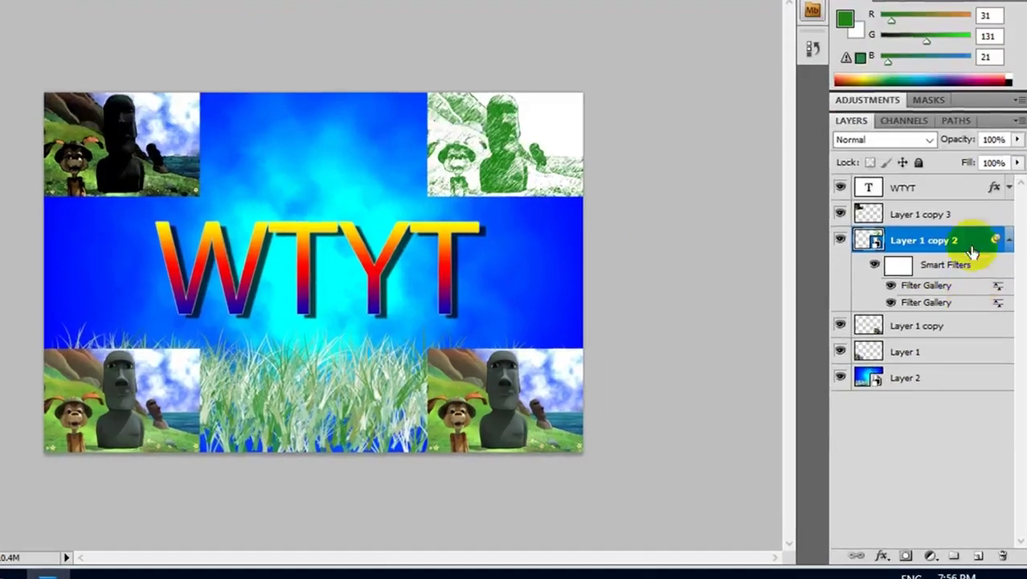
left_click(1008, 239)
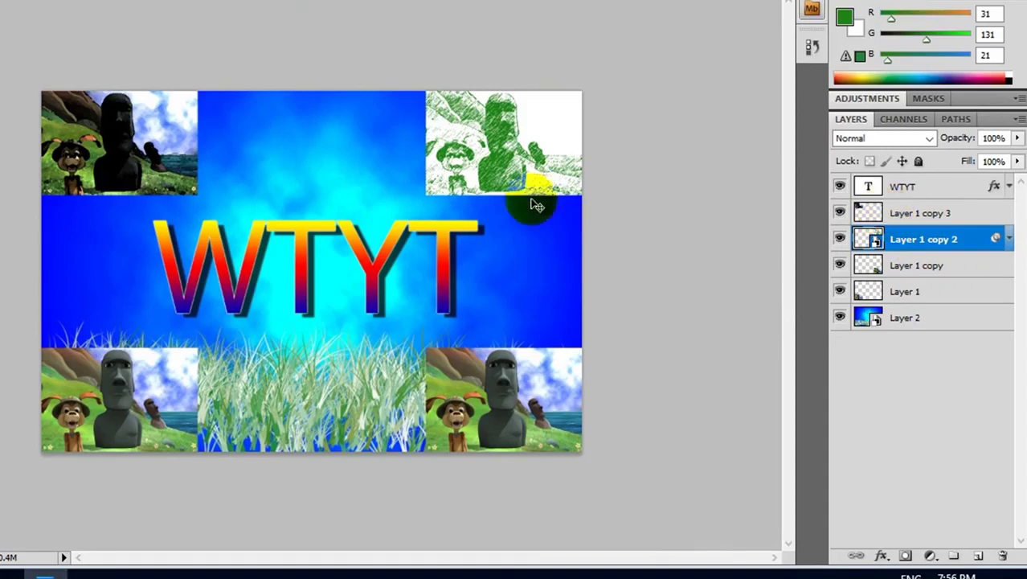
Step: Convert the lower-left statue picture's layer, Layer 1, to a smart object and rasterize it back to a normal layer
left_click(156, 391)
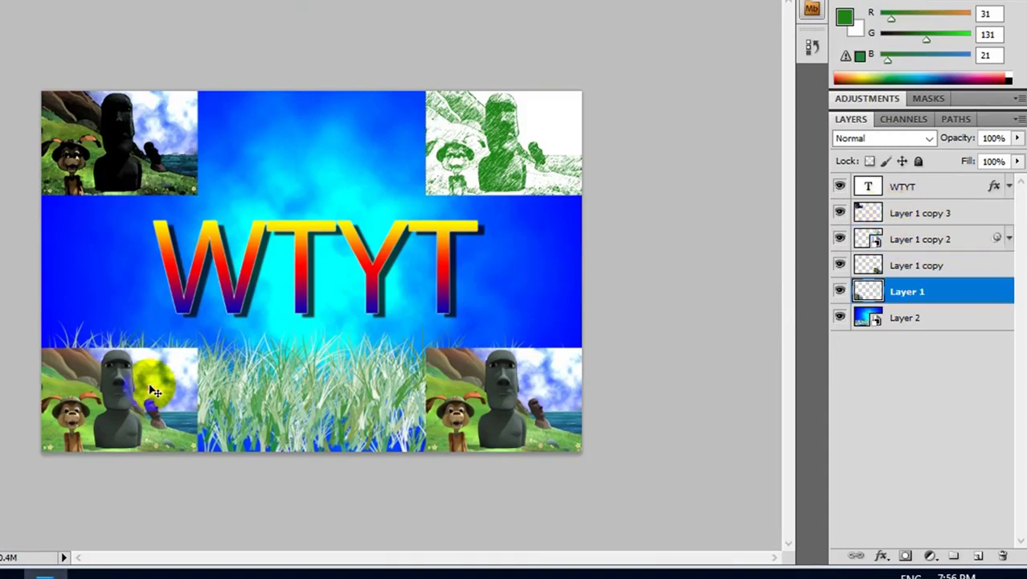
right_click(919, 298)
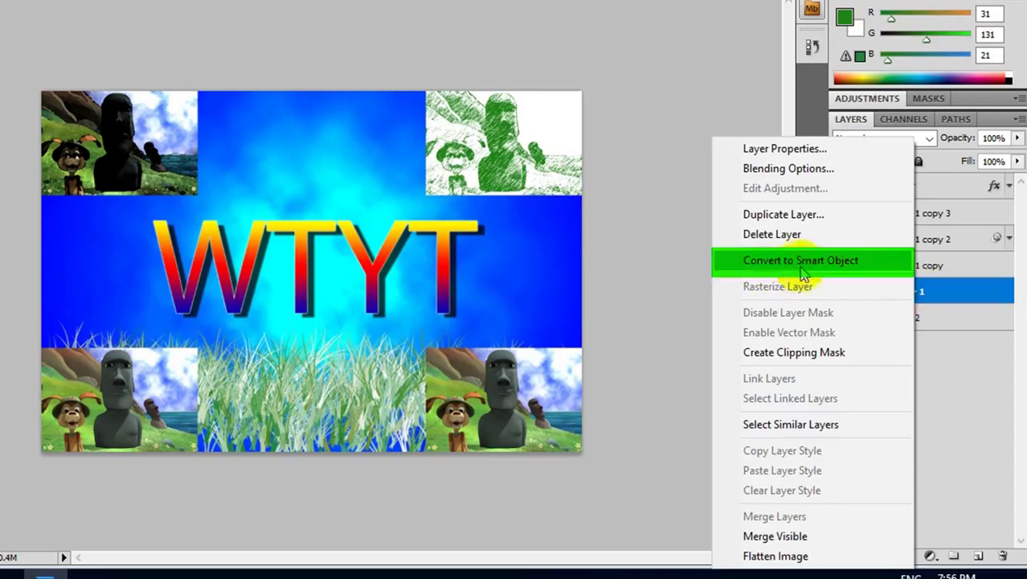
left_click(769, 261)
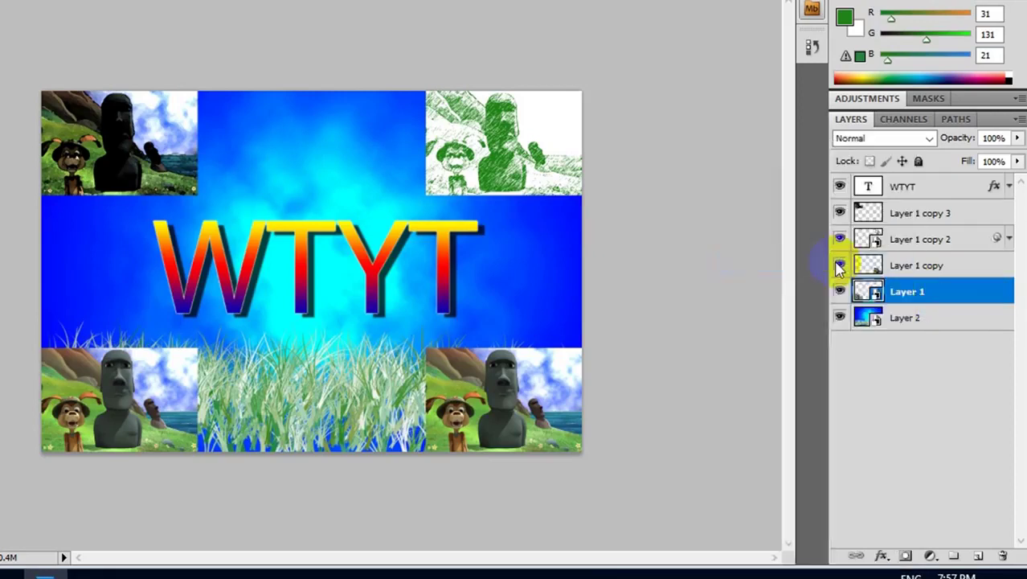
right_click(902, 299)
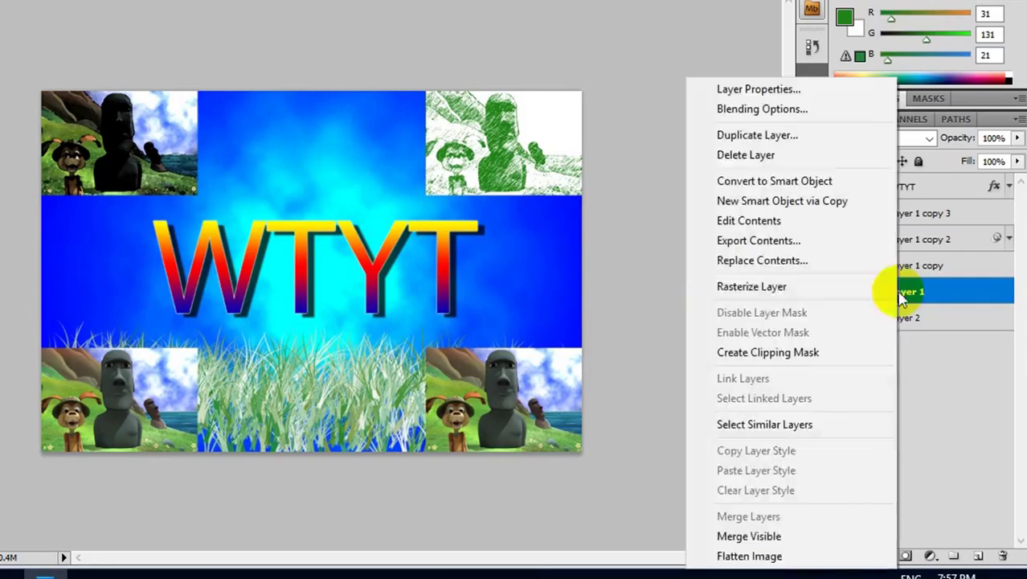
left_click(770, 295)
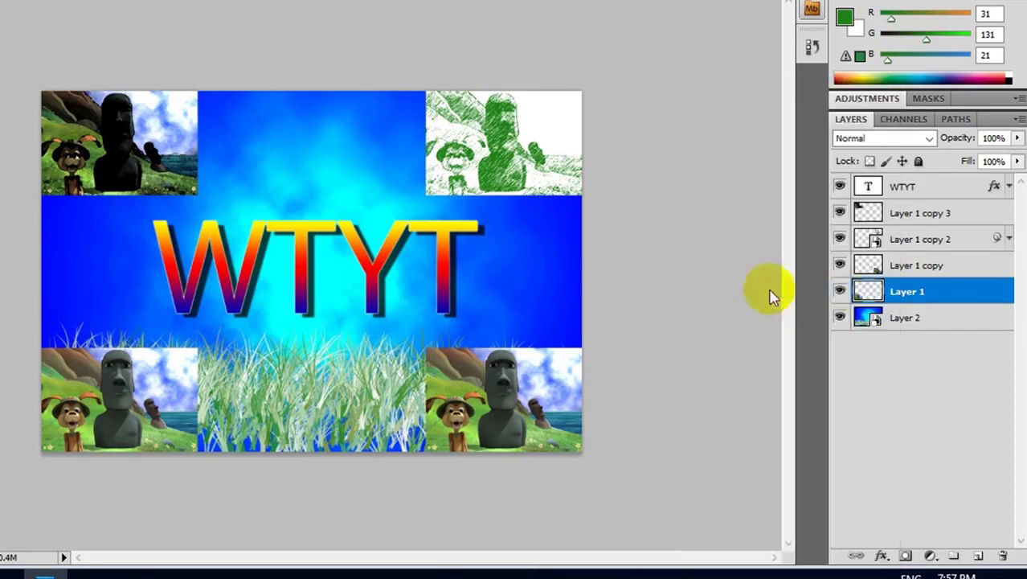
Step: Convert the lower-left picture's layer, Layer 1, to a smart object and copy the Graphic Pen smart filter onto it from Layer 1 copy 2
right_click(907, 291)
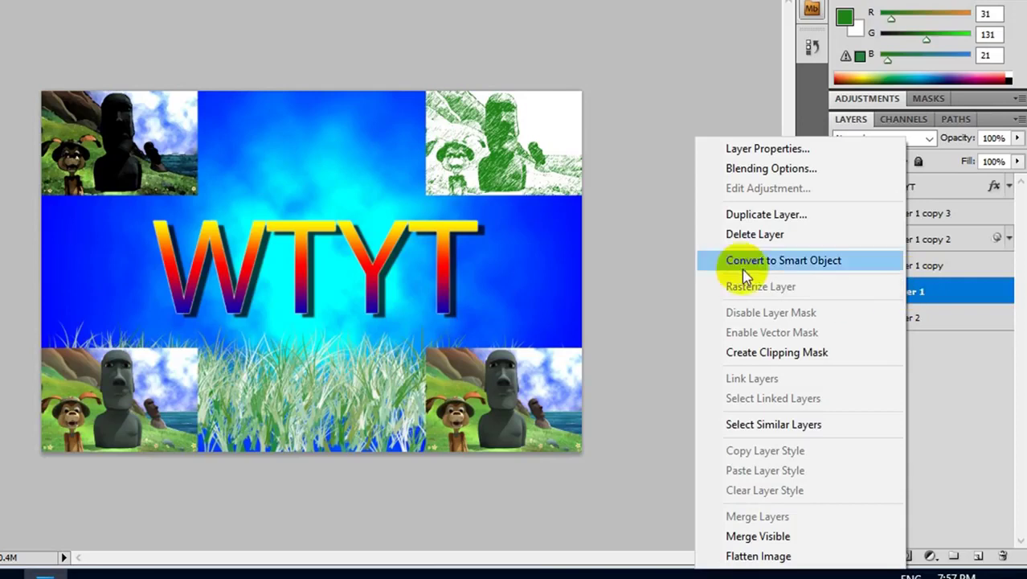
left_click(805, 258)
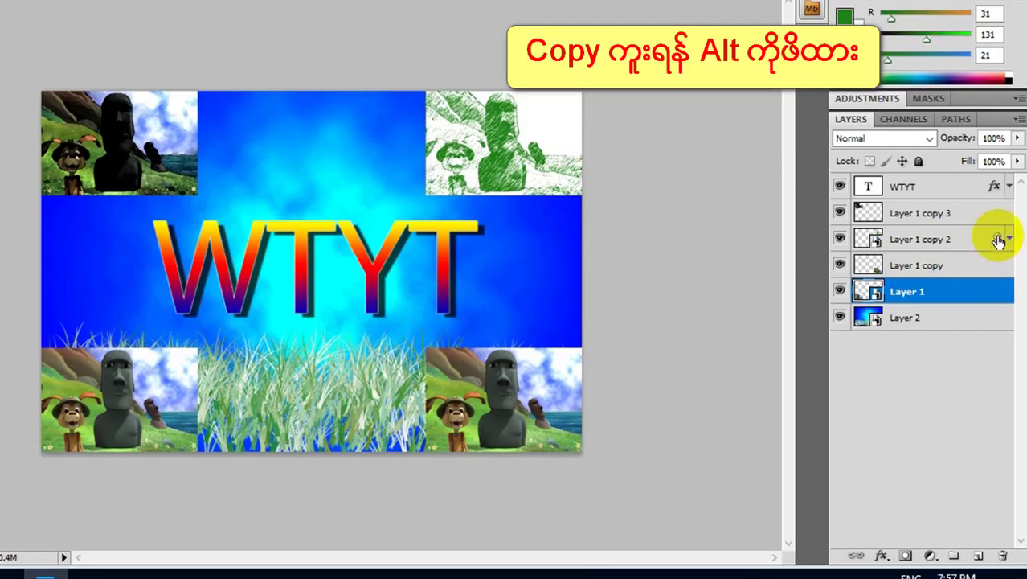
left_click_drag(998, 240, 987, 293)
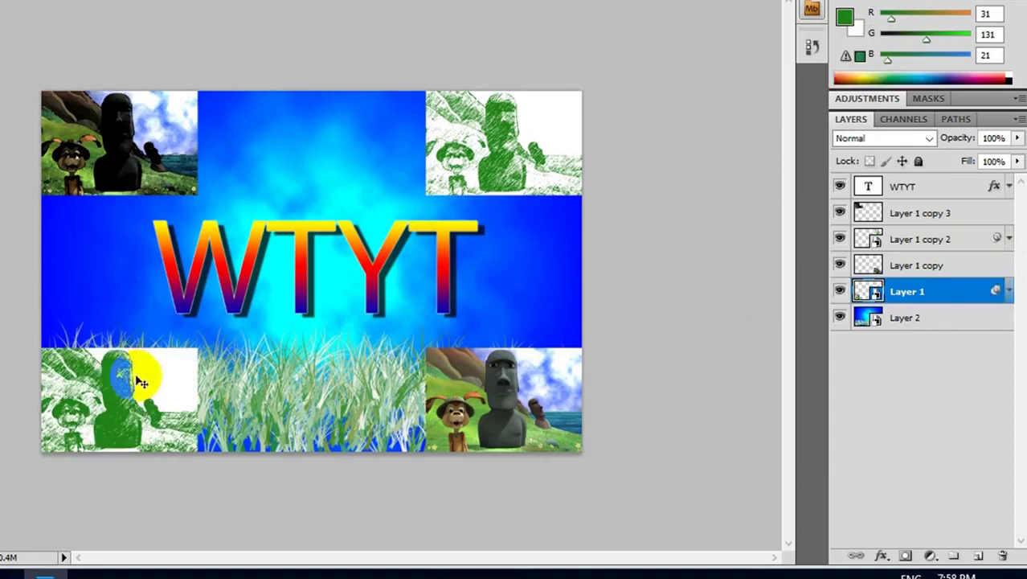
Step: Convert the lower-right picture's layer, Layer 1 copy, to a smart object and copy the same sketch smart filter onto it
left_click(535, 395)
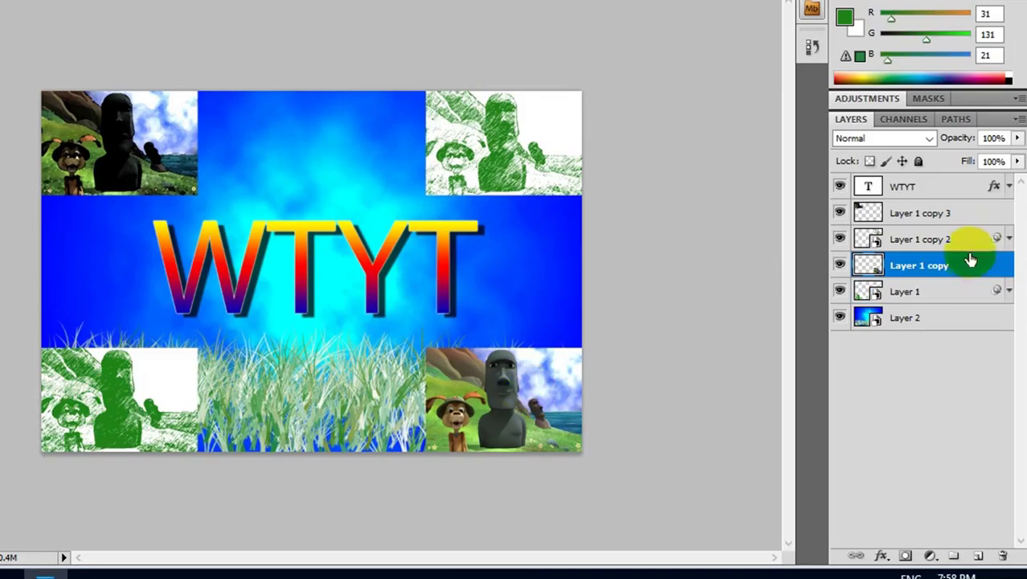
right_click(901, 267)
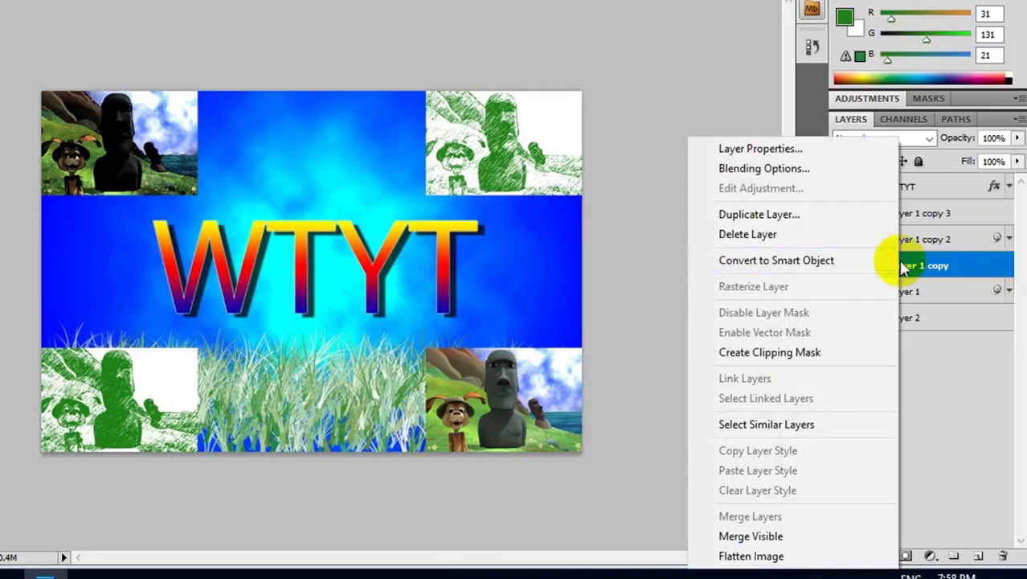
left_click(771, 259)
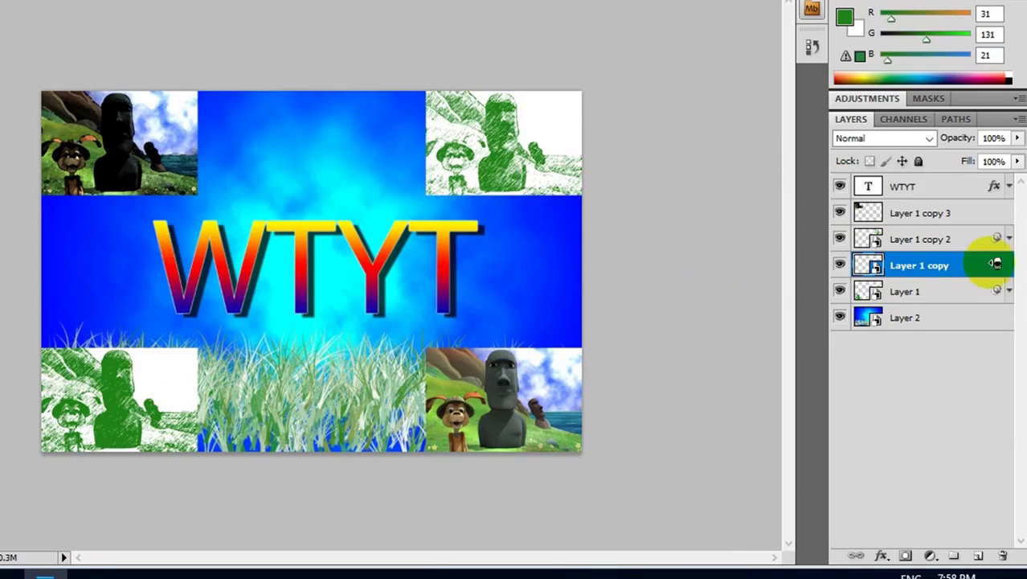
mouse_move(995, 263)
left_mouse_down()
mouse_move(995, 254)
mouse_move(1001, 266)
left_mouse_up()
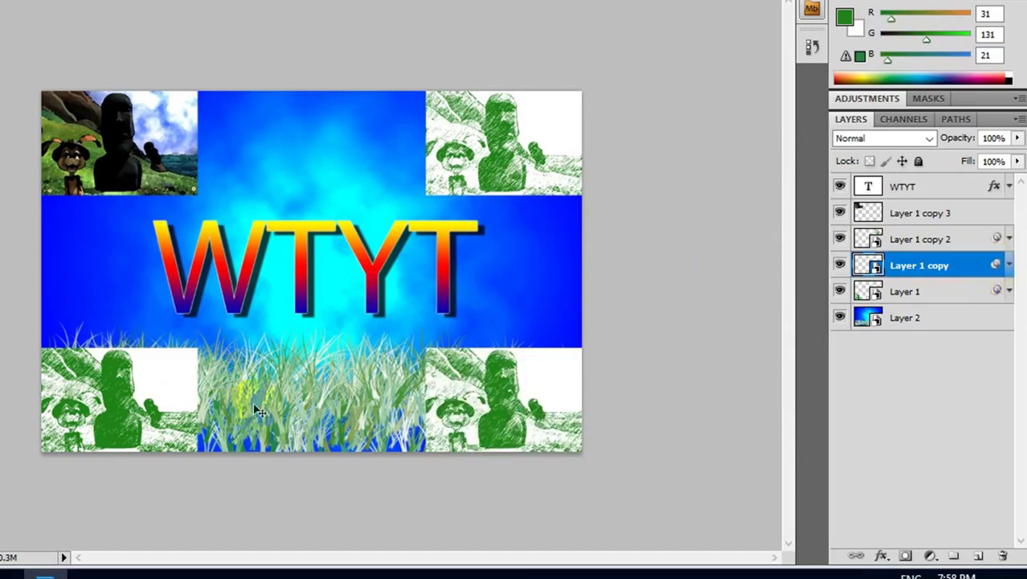
mouse_move(450, 389)
left_mouse_down()
mouse_move(241, 394)
mouse_move(546, 386)
mouse_move(514, 373)
mouse_move(391, 378)
mouse_move(156, 356)
mouse_move(151, 283)
mouse_move(155, 323)
left_mouse_up()
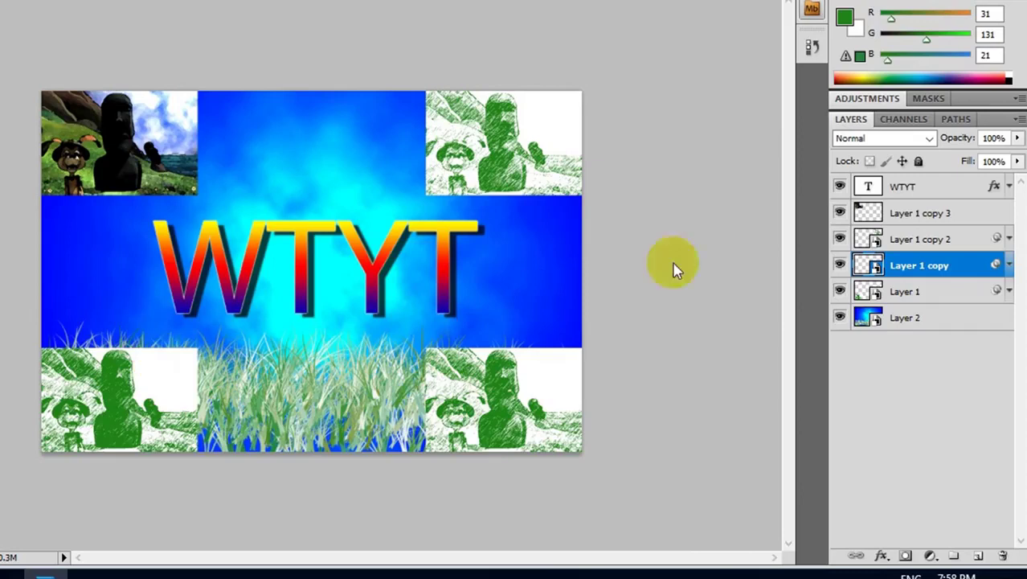
Step: Link the two upper pictures' layers, Layer 1 copy 3 and Layer 1 copy 2, and shift them together slightly to the right
left_click(97, 149)
left_click_drag(94, 145, 133, 153)
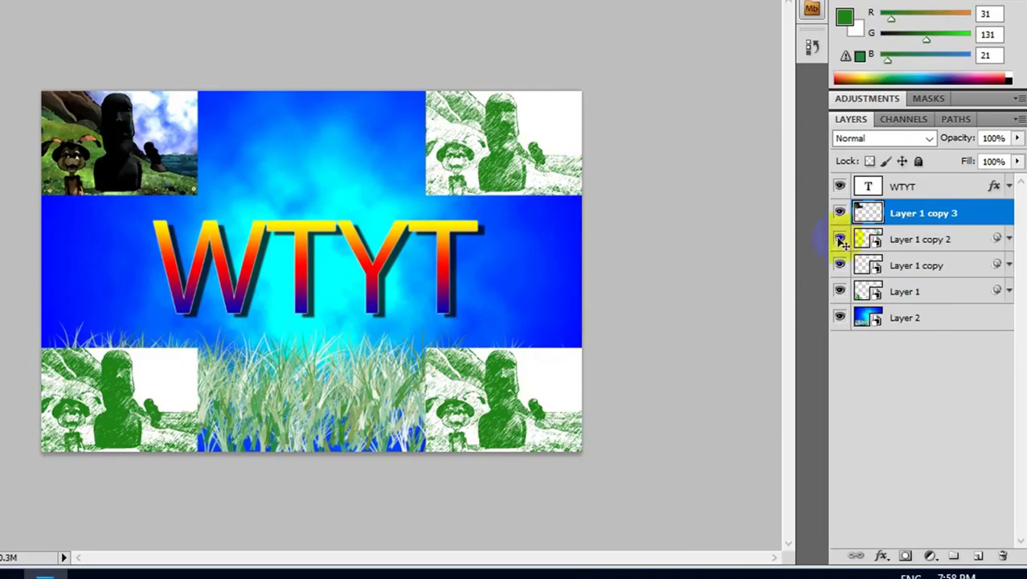
left_click(530, 153)
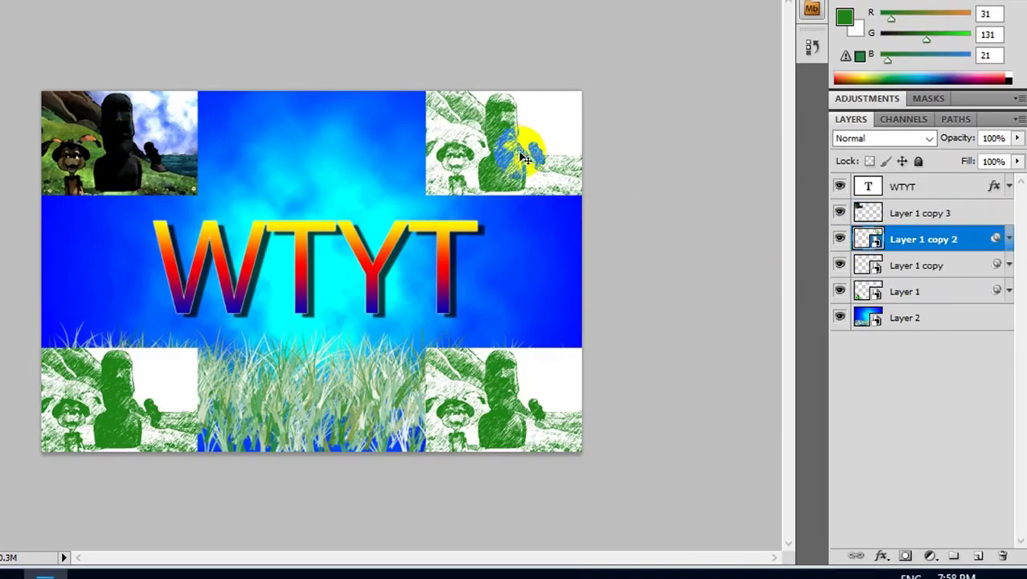
left_click(868, 241)
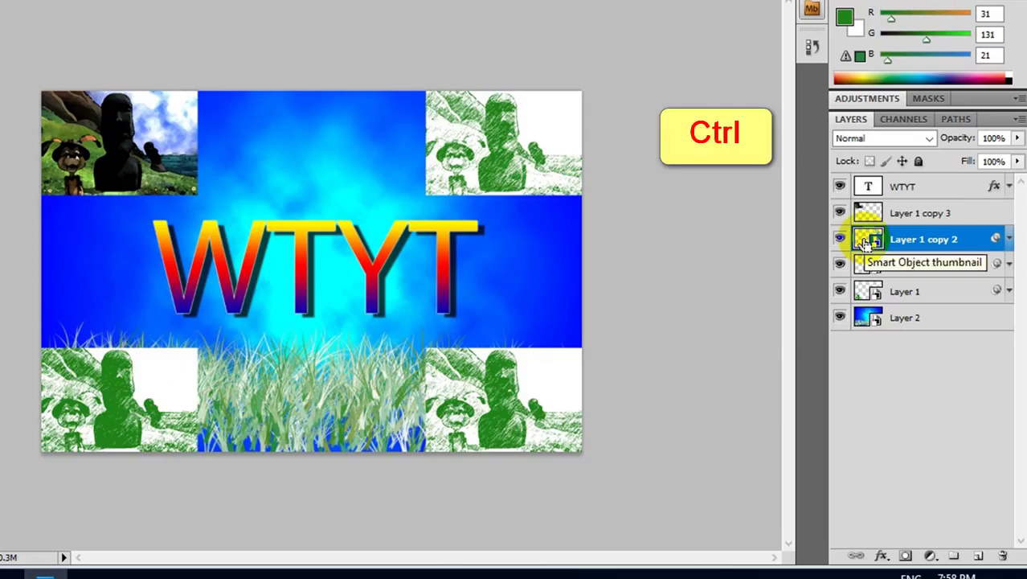
left_click(945, 214, "ctrl")
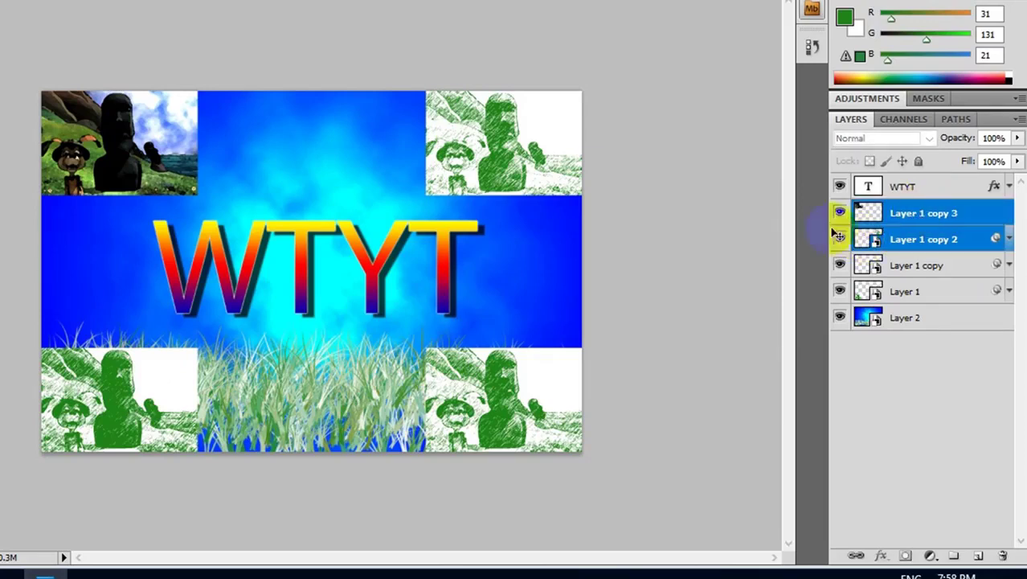
left_click(856, 554)
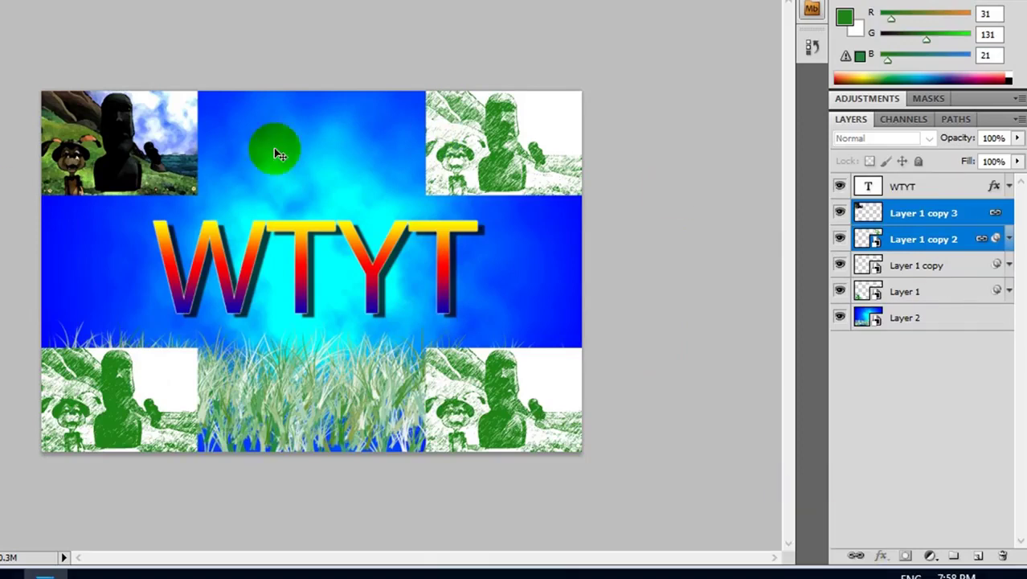
mouse_move(475, 147)
left_mouse_down()
mouse_move(478, 189)
mouse_move(488, 172)
mouse_move(480, 148)
left_mouse_up()
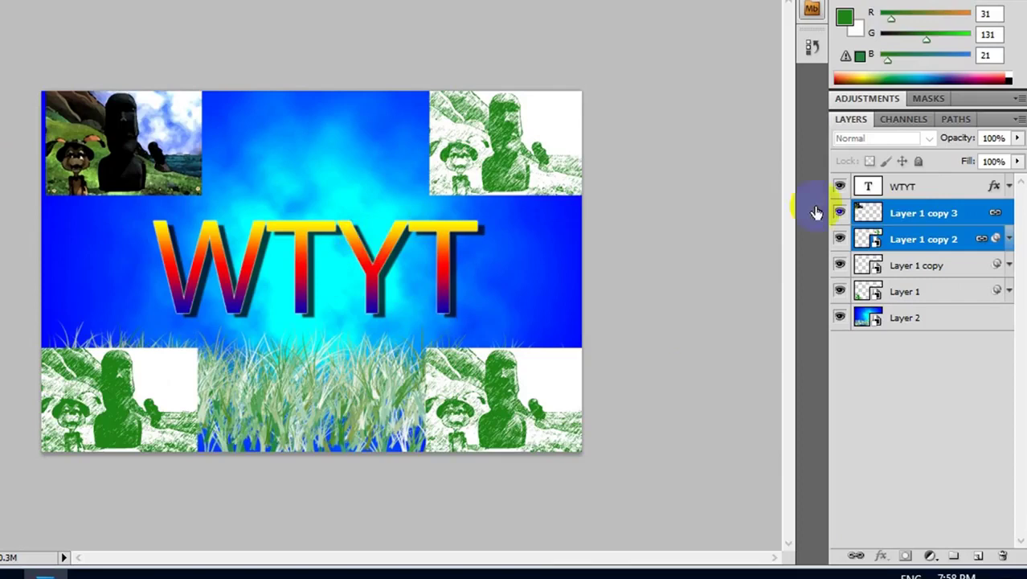
Step: Add the WTYT text layer to the linked upper pictures and move all three slightly left, with the pictures back in the corners
key("ctrl")
left_click(911, 188, "ctrl")
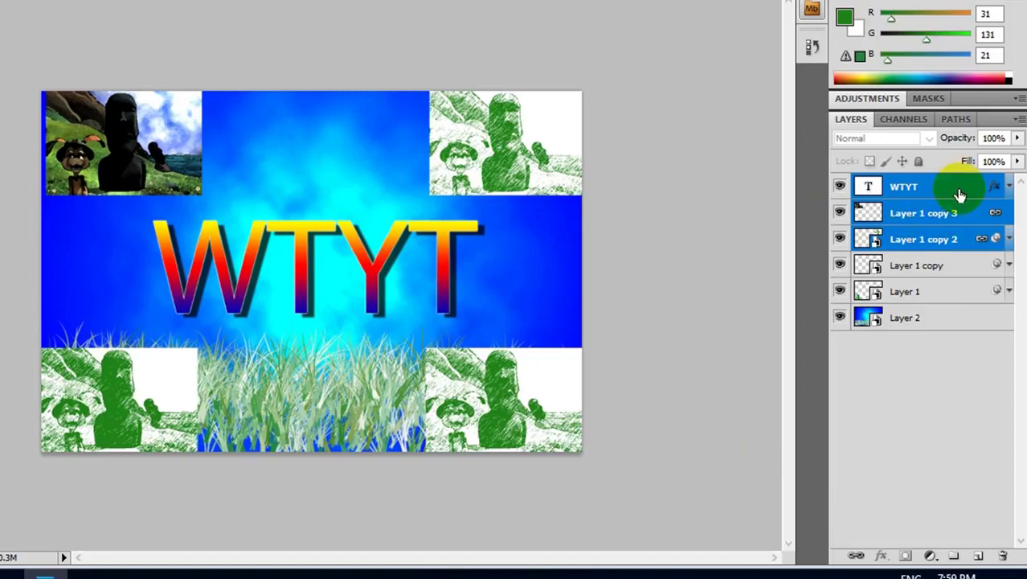
left_click(854, 556)
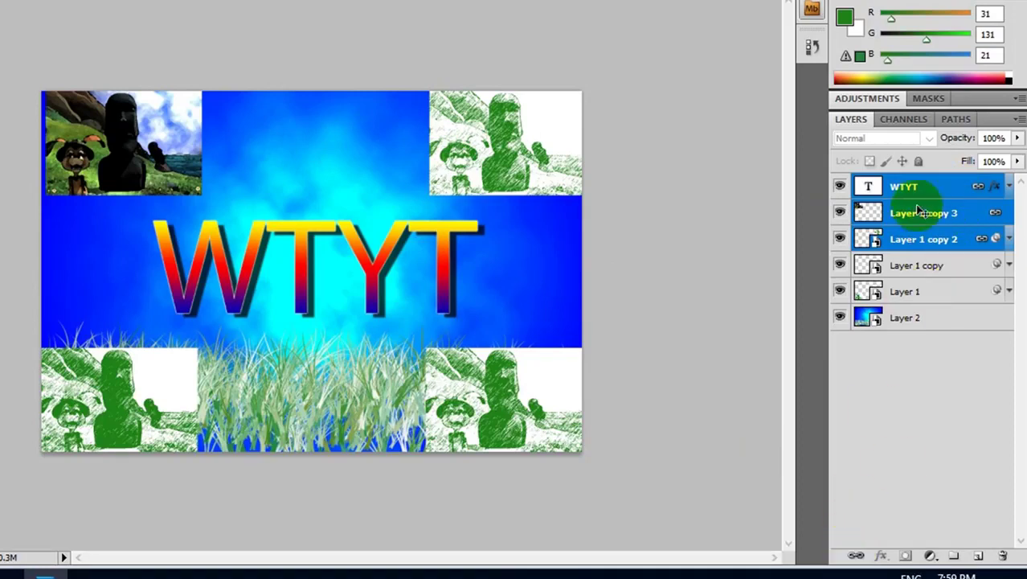
mouse_move(363, 247)
left_mouse_down()
mouse_move(359, 270)
mouse_move(362, 255)
left_mouse_up()
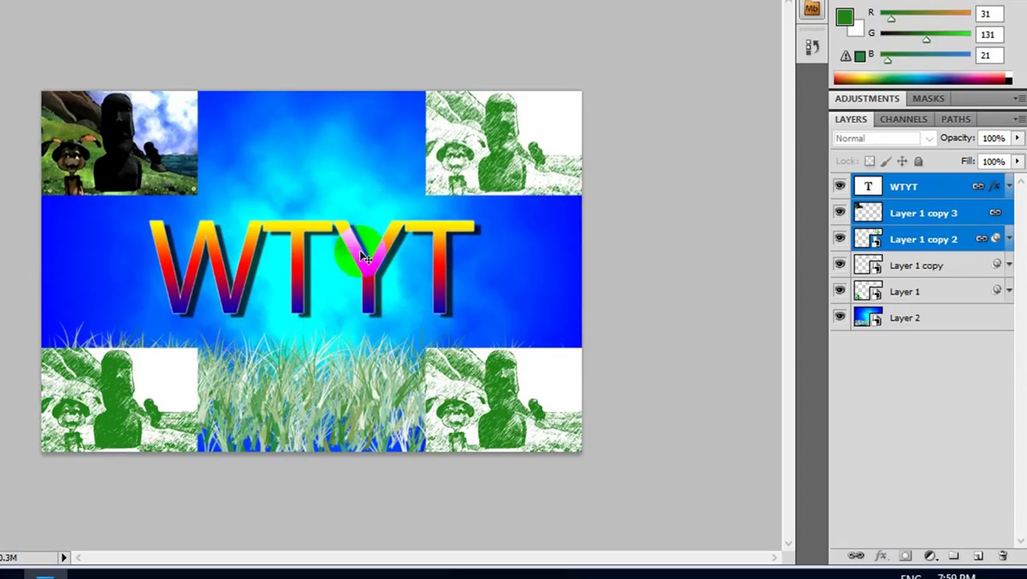
Step: Unlink the WTYT, Layer 1 copy 3 and Layer 1 copy 2 layers from each other
left_click(906, 270)
left_click(926, 193)
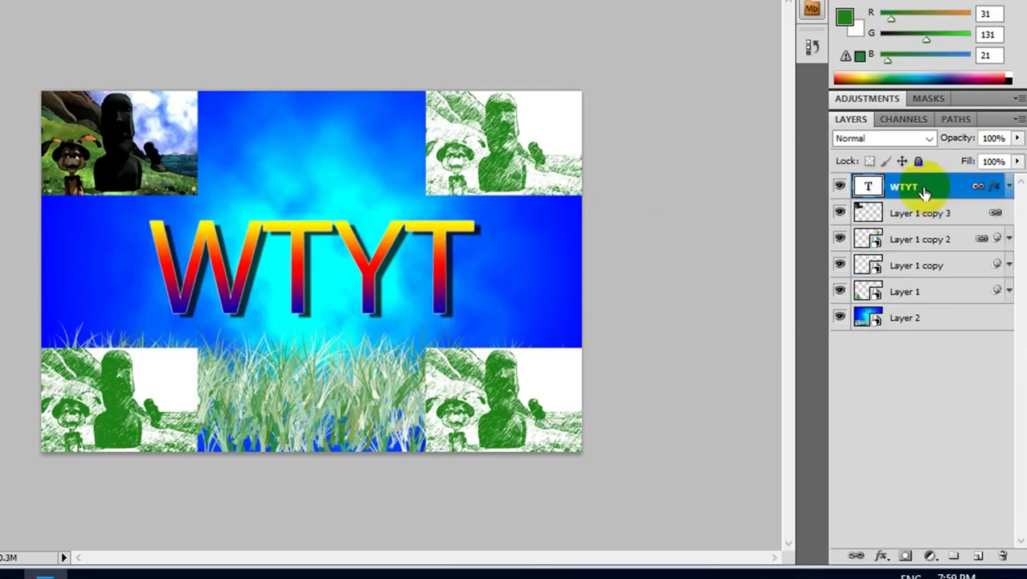
left_click(938, 240, "shift")
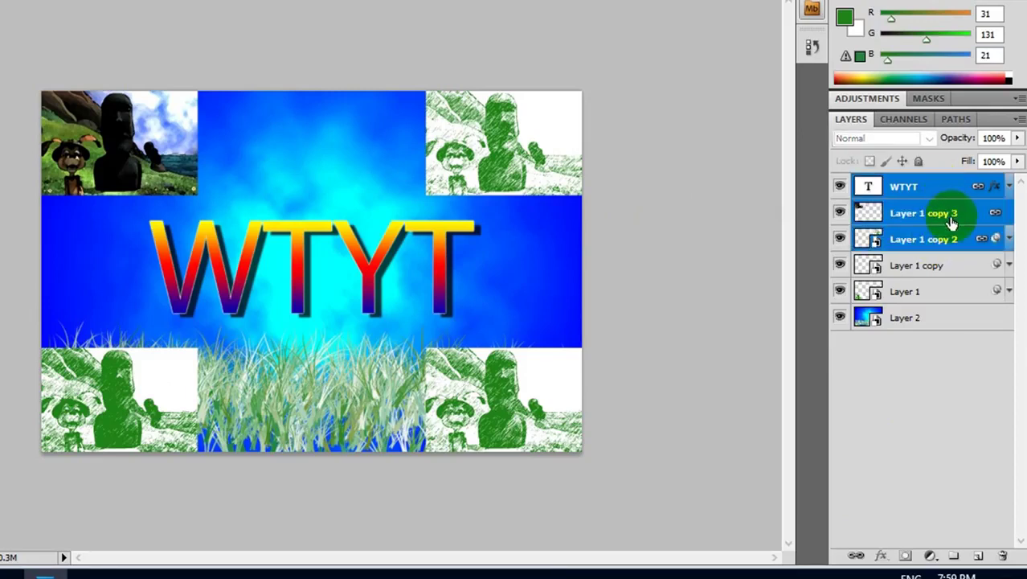
left_click(855, 556)
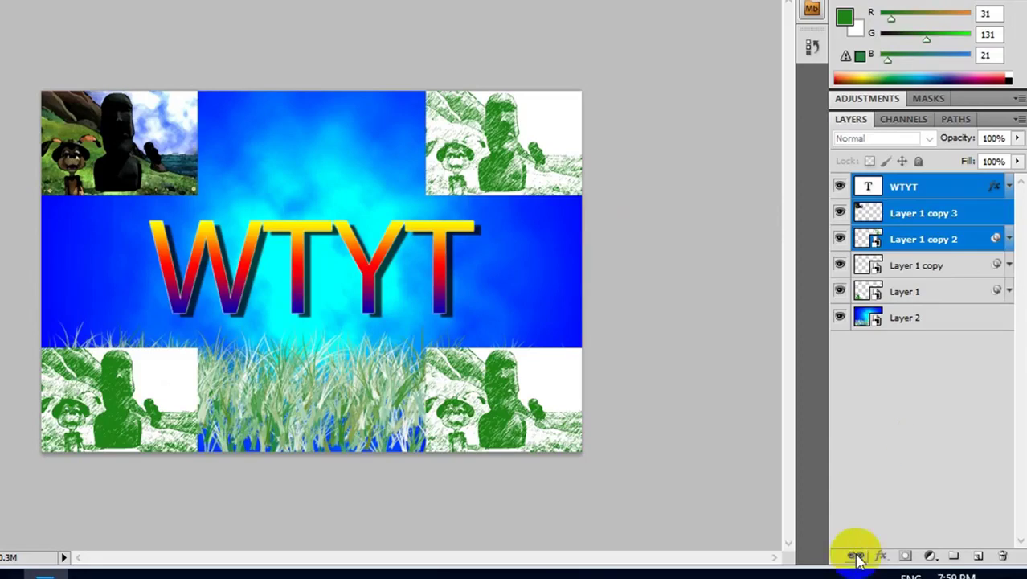
Step: Try moving the upper-right picture on its own within its corner, and minimize the Photoshop window
left_click(928, 270)
mouse_move(514, 159)
left_mouse_down()
mouse_move(466, 148)
mouse_move(508, 147)
left_mouse_up()
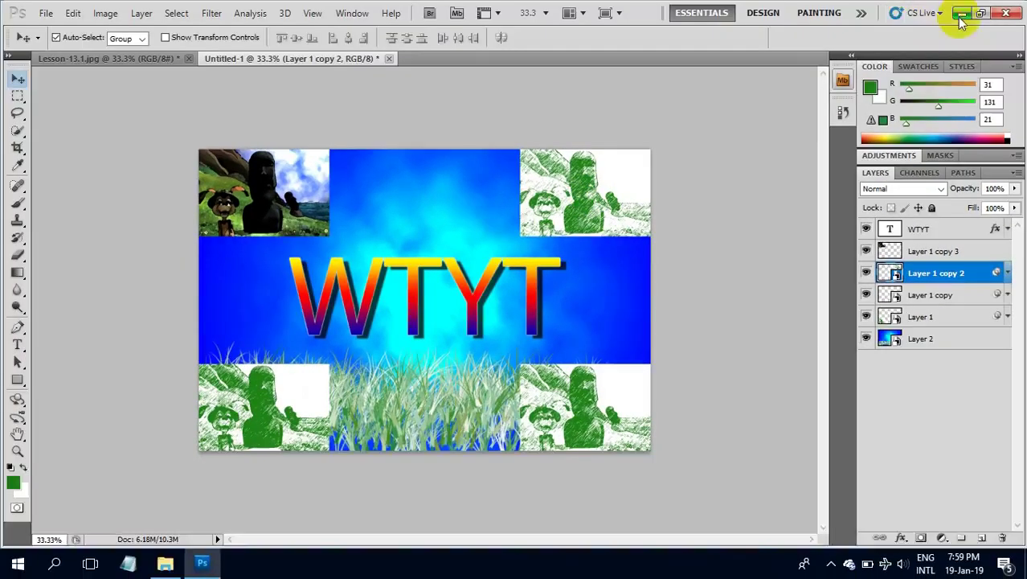
left_click(961, 14)
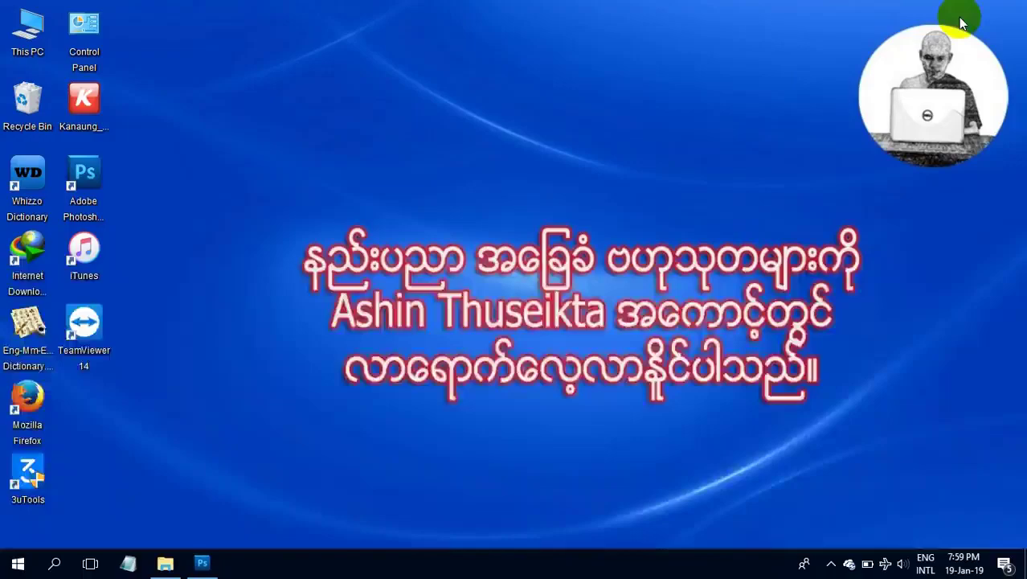